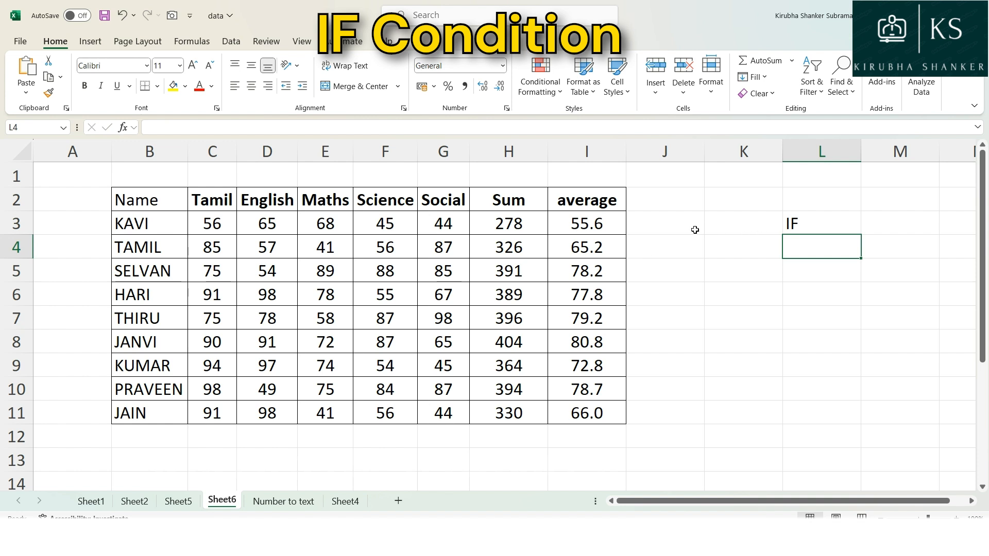
Enter 50 in cell K3 and replace the text in L3 with "less than 50"
{"action": "left_click", "coordinate": [730, 224]}
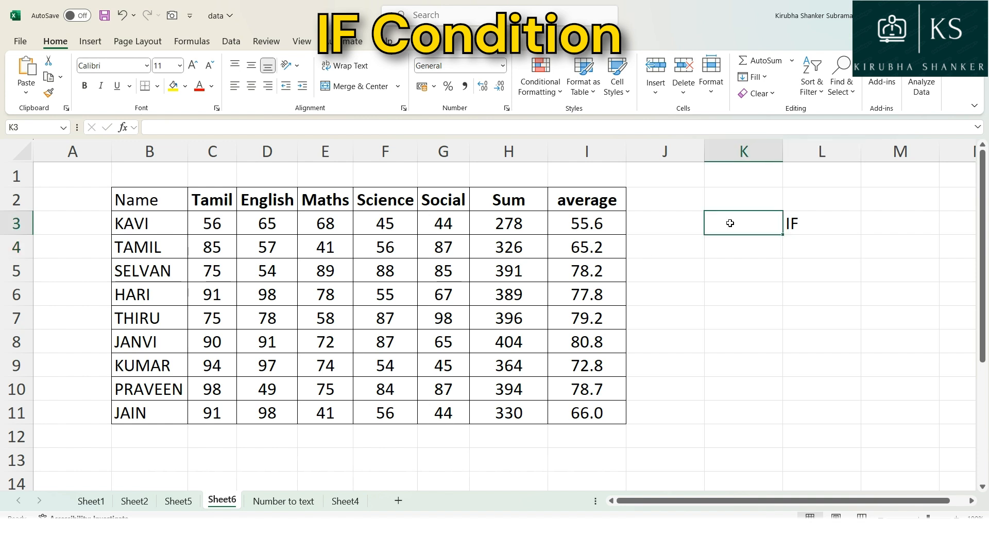
{"action": "type", "text": "50"}
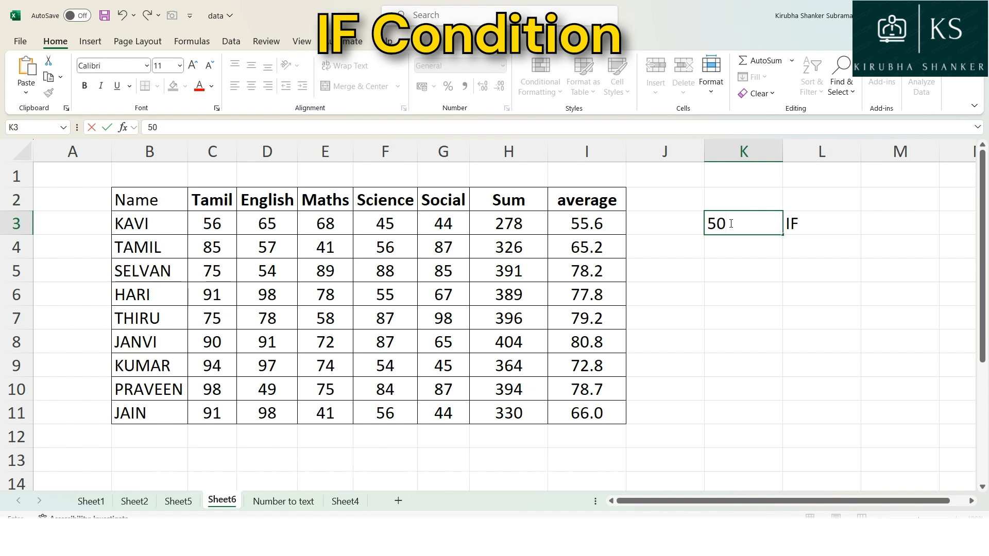
{"action": "key", "text": "Tab"}
{"action": "key", "text": "Delete"}
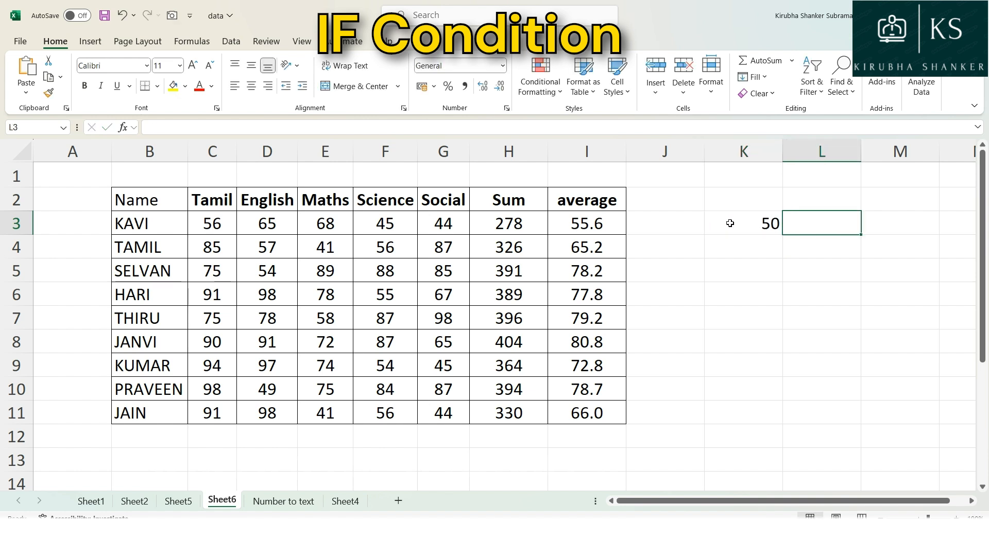
{"action": "type", "text": "lesaa"}
{"action": "key", "text": "BackSpace"}
{"action": "key", "text": "BackSpace"}
{"action": "type", "text": "ss"}
{"action": "key", "text": "BackSpace"}
{"action": "type", "text": "than"}
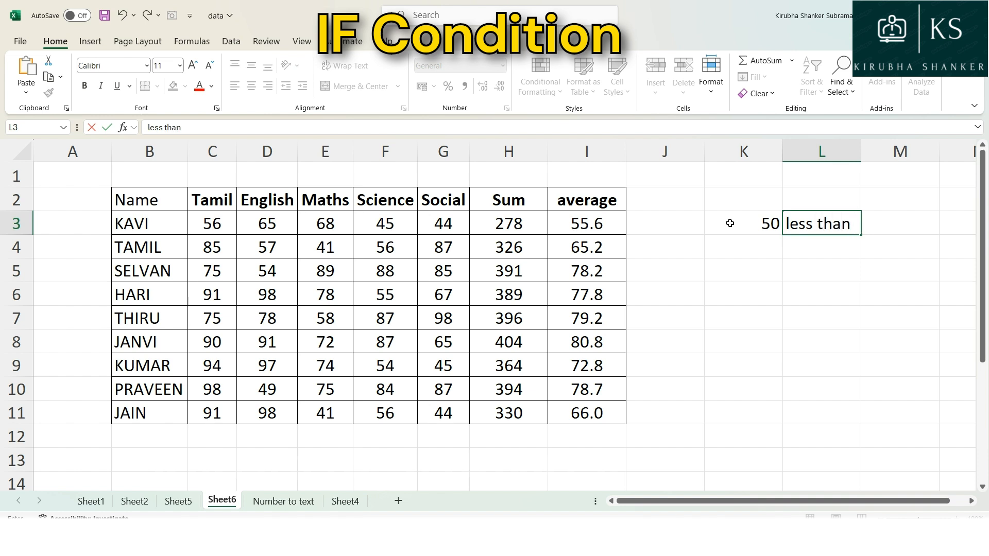
{"action": "type", "text": " 50"}
{"action": "key", "text": "Return"}
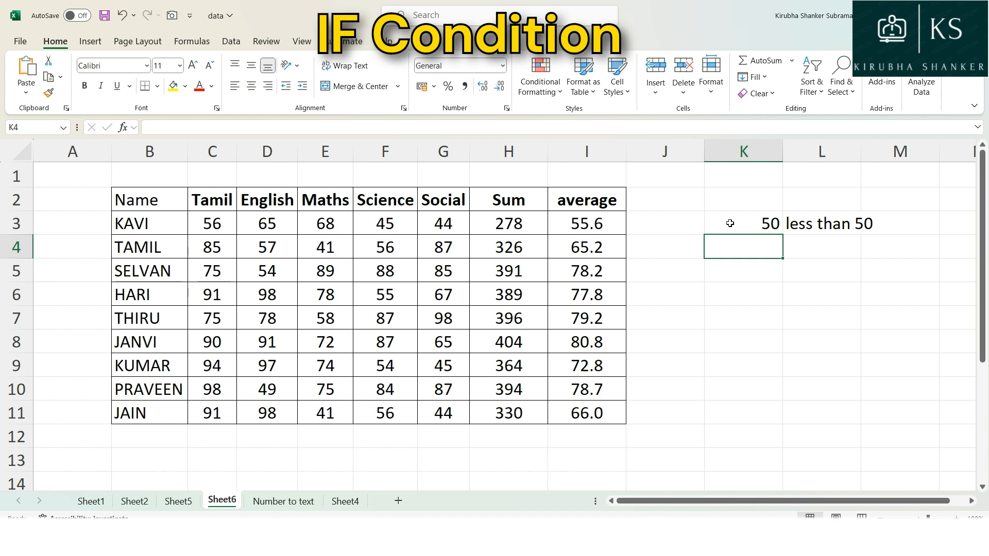
Enter "50<" in cell K4 and "Greater than 50" in cell L4
{"action": "type", "text": "50"}
{"action": "key", "text": "Tab"}
{"action": "key", "text": "Left"}
{"action": "type", "text": "50"}
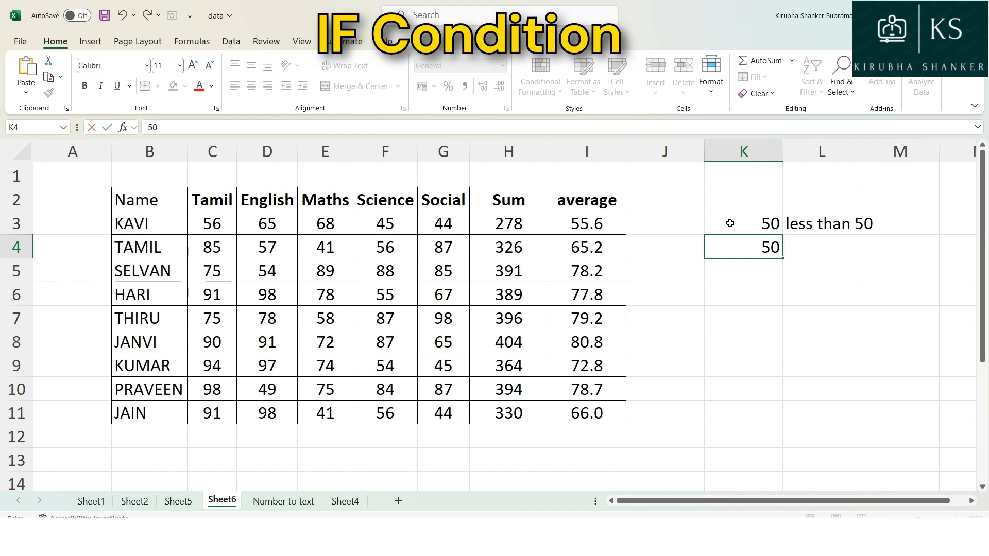
{"action": "type", "text": "<"}
{"action": "key", "text": "Tab"}
{"action": "type", "text": "Gr"}
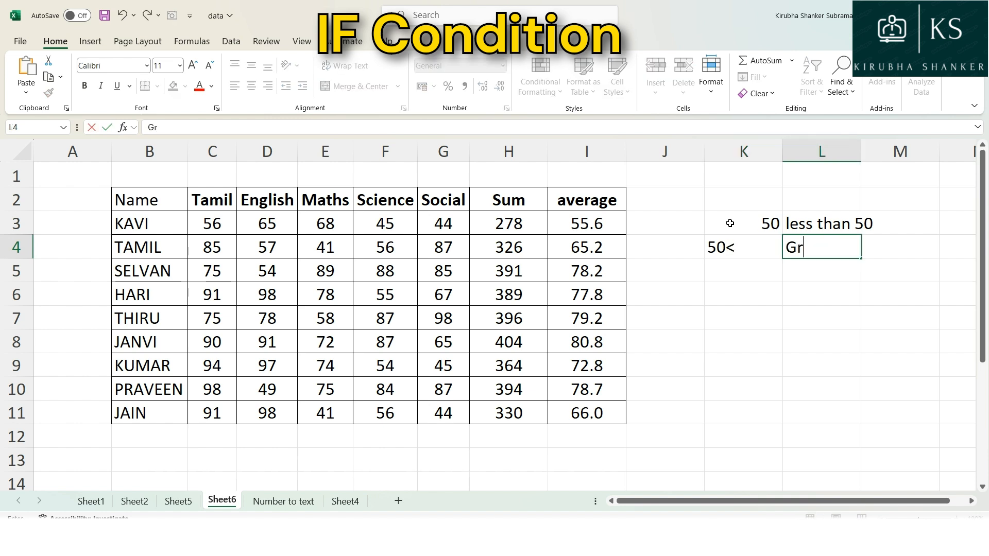
{"action": "type", "text": "eatertha"}
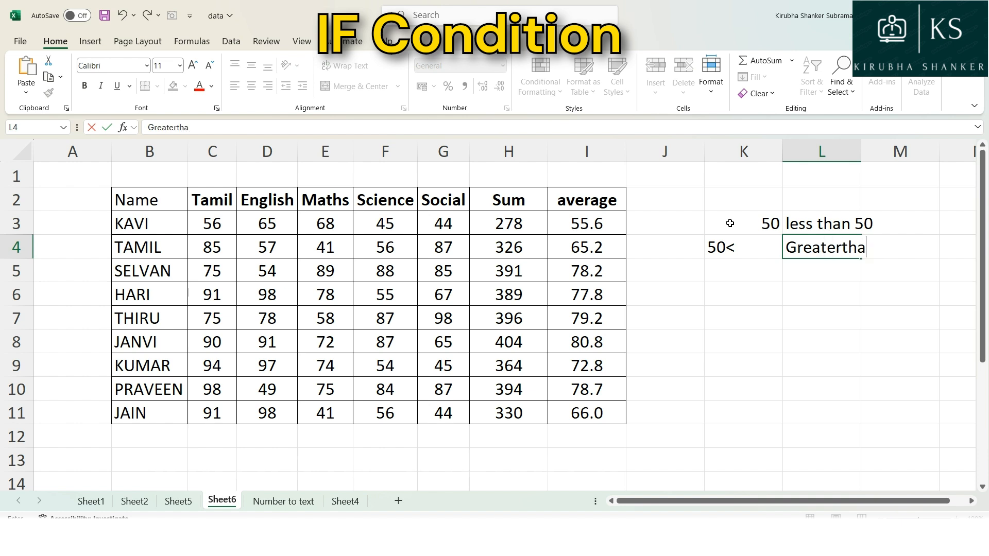
{"action": "type", "text": "n 50"}
{"action": "left_click", "coordinate": [841, 251]}
Change K3 to "<=50" and reword L3 as "less than or equal to 50"
{"action": "double_click", "coordinate": [762, 225]}
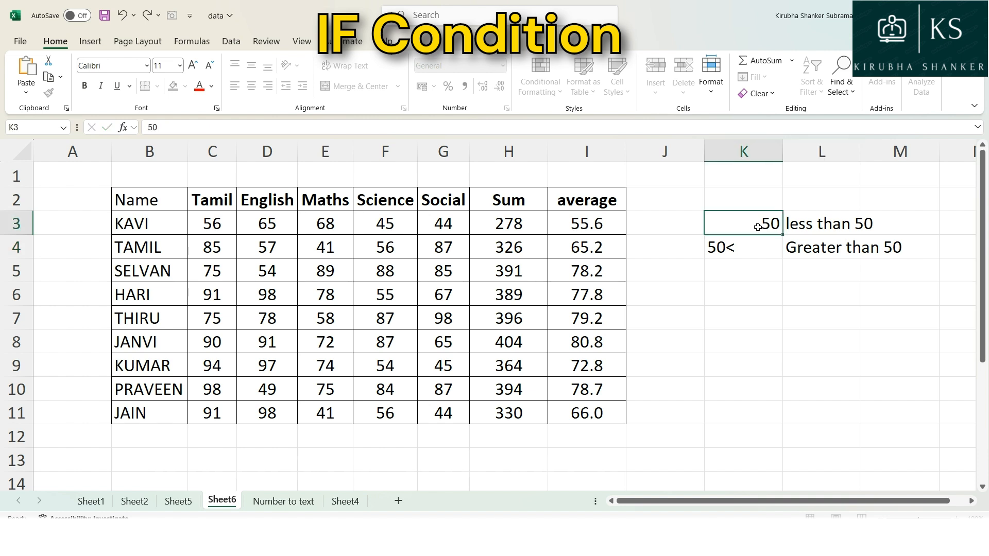
{"action": "type", "text": "<="}
{"action": "double_click", "coordinate": [792, 227]}
{"action": "key", "text": "Right"}
{"action": "key", "text": "Right"}
{"action": "key", "text": "Right"}
{"action": "key", "text": "Right"}
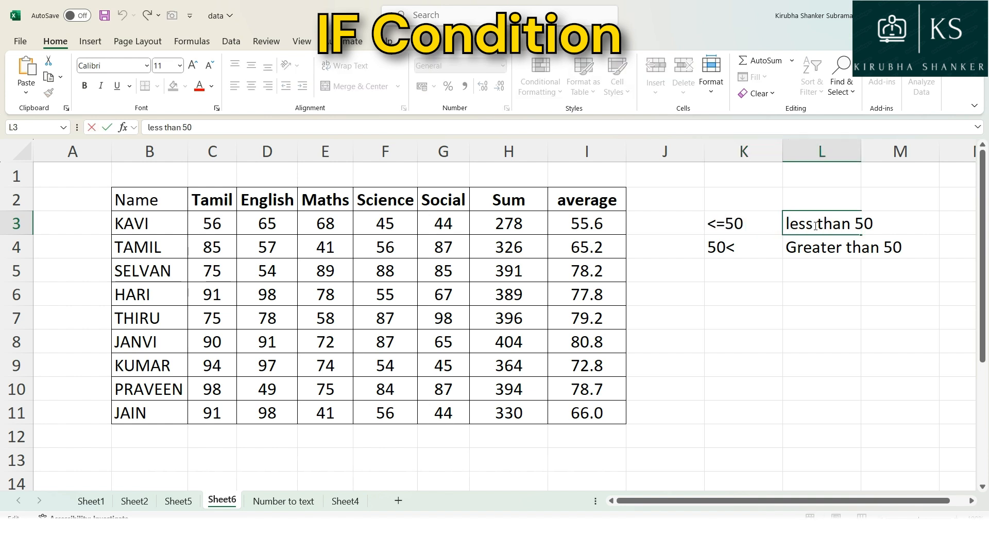
{"action": "left_click", "coordinate": [856, 224]}
{"action": "type", "text": "or eq"}
{"action": "type", "text": "ual to"}
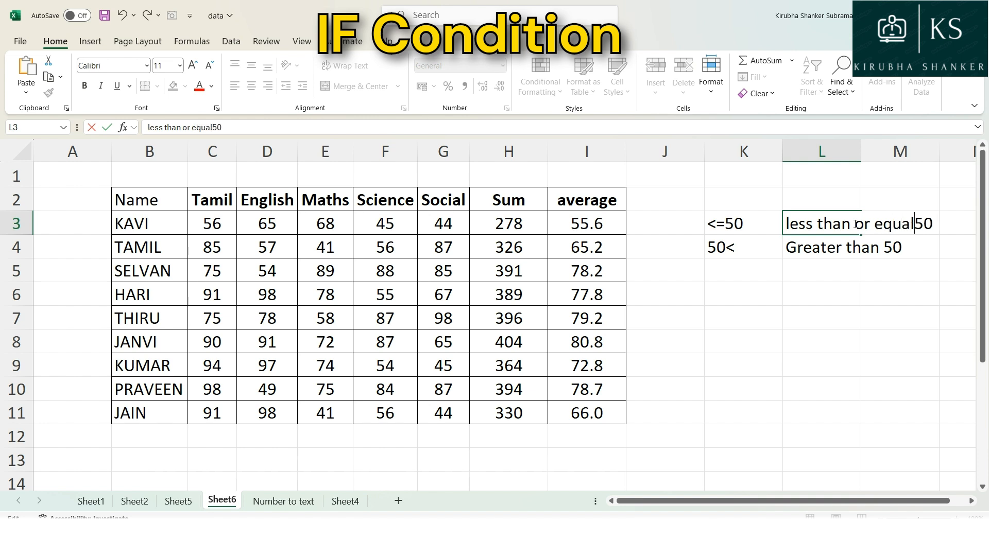
{"action": "key", "text": "Return"}
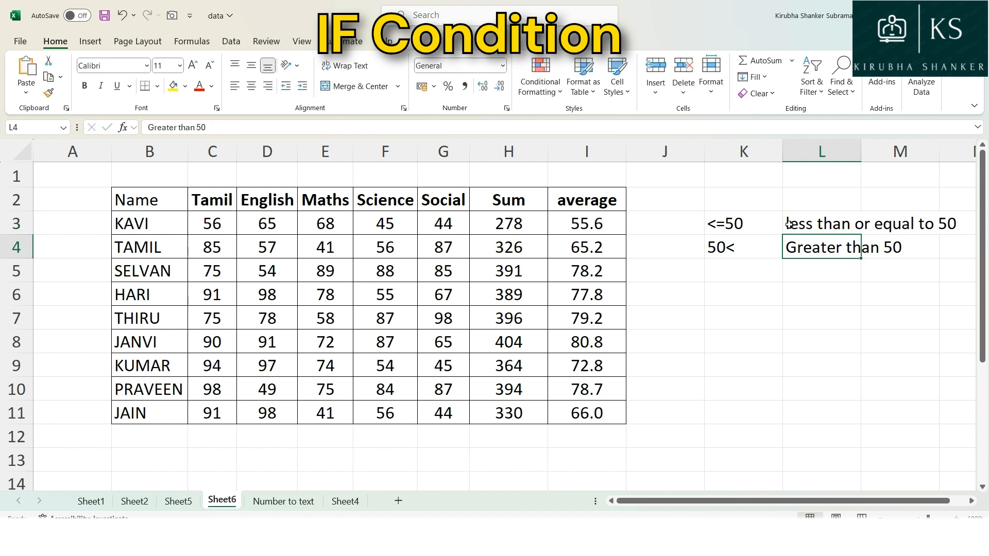
{"action": "left_click", "coordinate": [772, 216]}
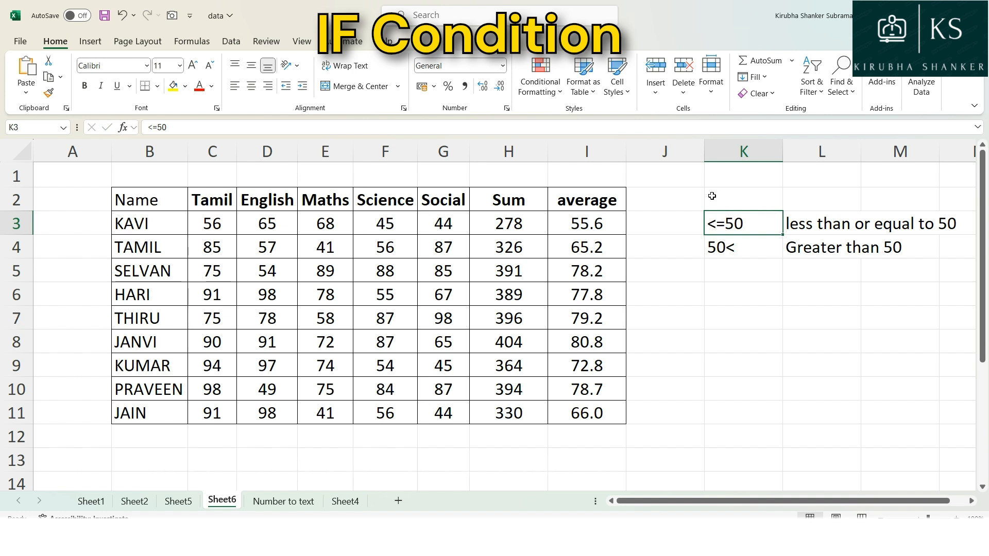
{"action": "left_click_drag", "start_coordinate": [630, 505], "coordinate": [648, 504]}
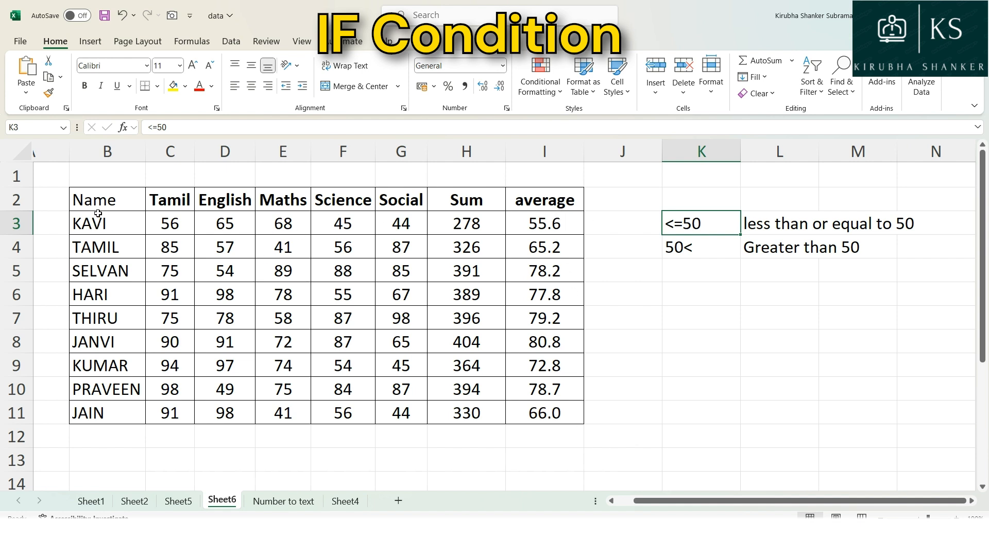
{"action": "left_click_drag", "start_coordinate": [98, 223], "coordinate": [111, 407]}
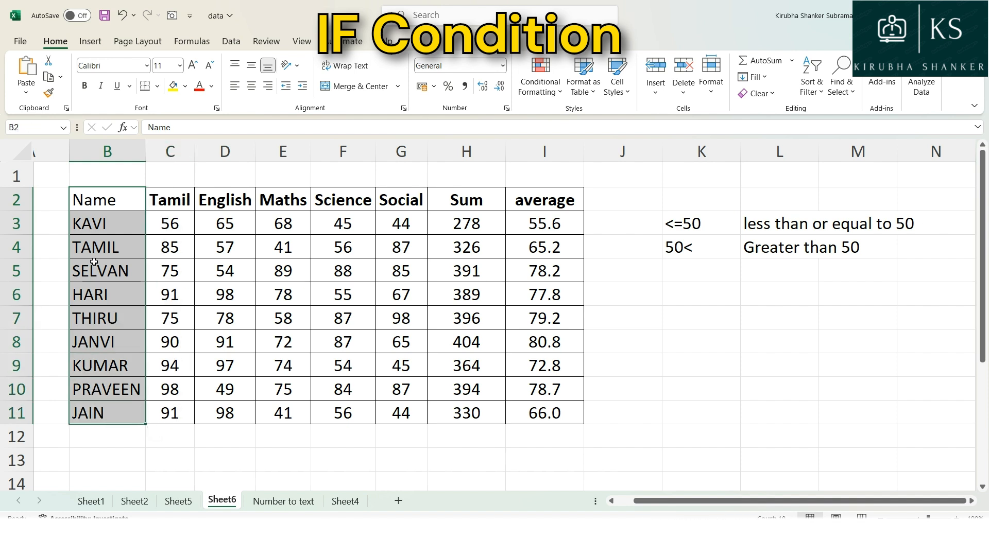
{"action": "left_click", "coordinate": [98, 235]}
{"action": "mouse_move", "coordinate": [98, 246]}
{"action": "left_mouse_down"}
{"action": "mouse_move", "coordinate": [102, 430]}
{"action": "mouse_move", "coordinate": [104, 412]}
{"action": "left_mouse_up"}
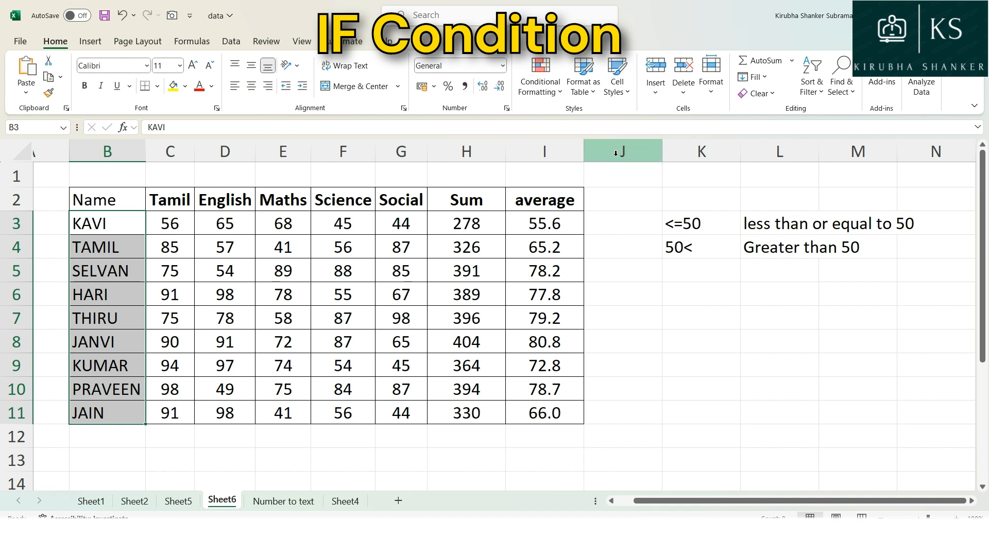
Begin an IF formula in J3 with the logical test I3<=50
{"action": "left_click", "coordinate": [621, 221]}
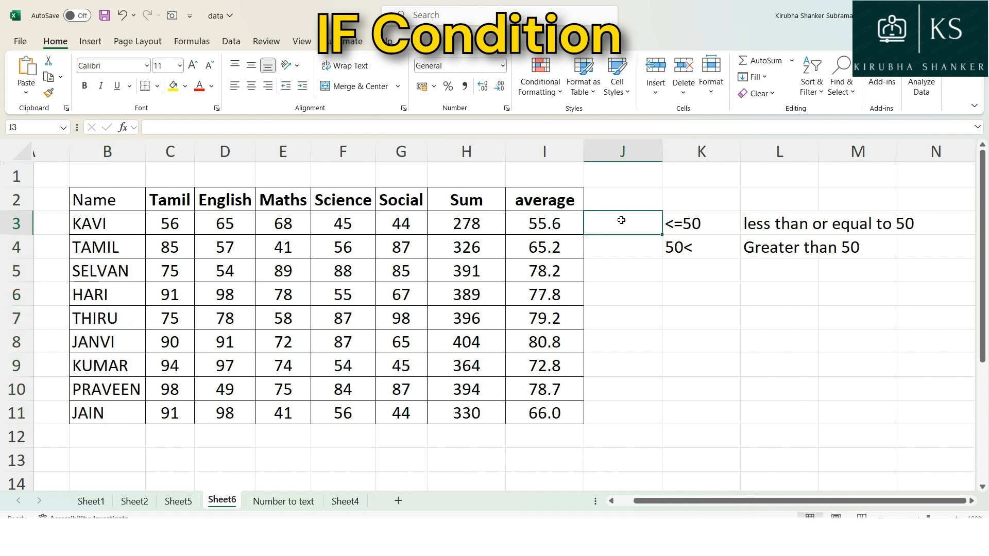
{"action": "type", "text": "=if"}
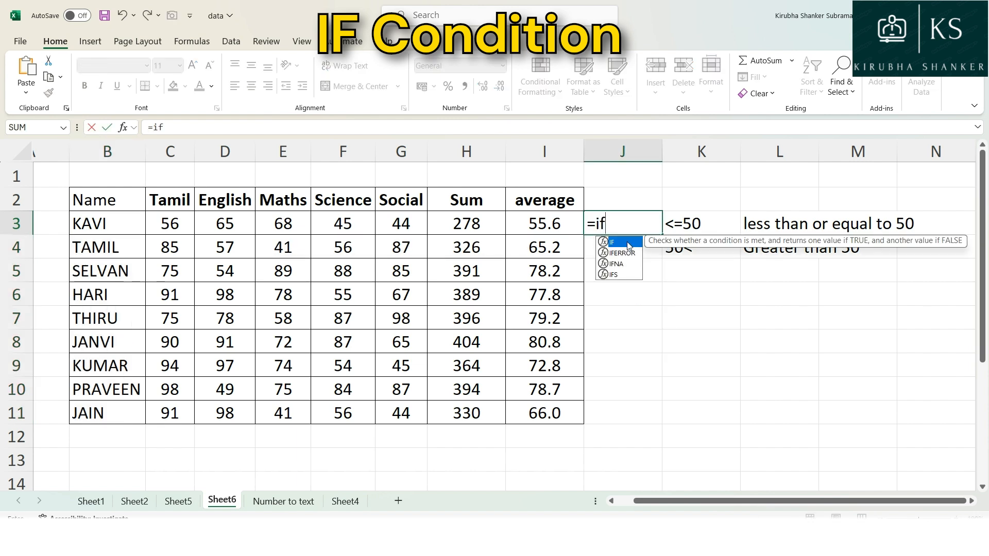
{"action": "double_click", "coordinate": [624, 243]}
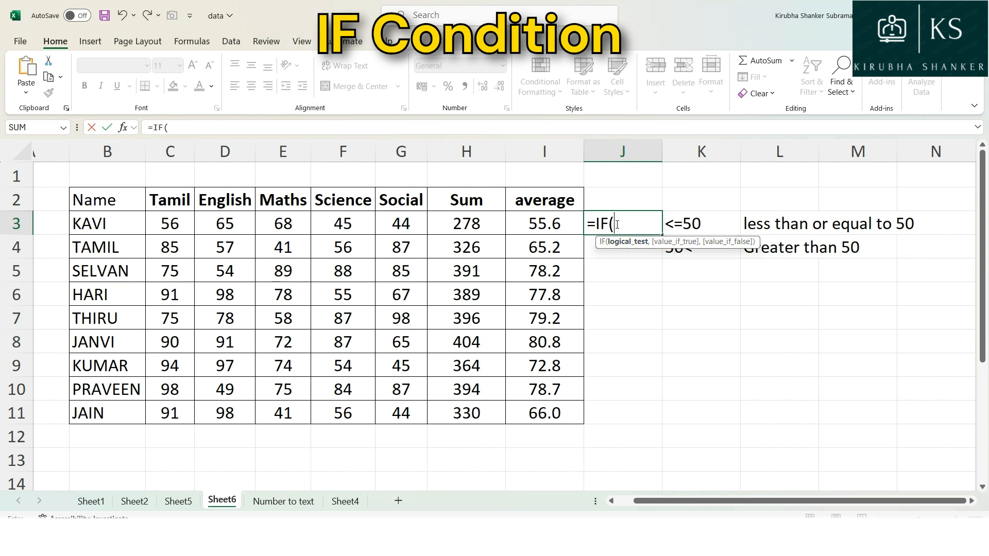
{"action": "left_click", "coordinate": [565, 224]}
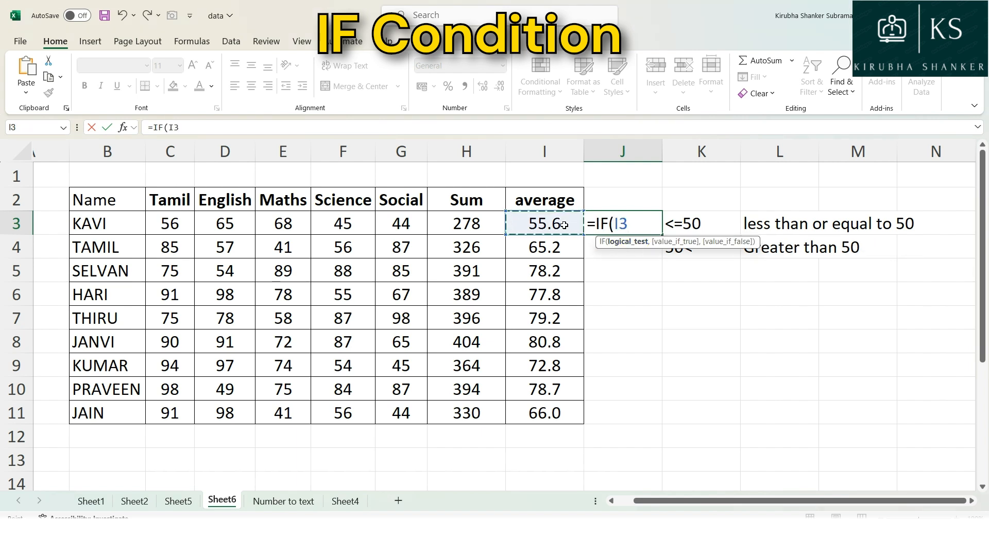
{"action": "type", "text": "<"}
{"action": "type", "text": "50"}
{"action": "key", "text": "BackSpace"}
{"action": "key", "text": "BackSpace"}
{"action": "type", "text": "=50,\""}
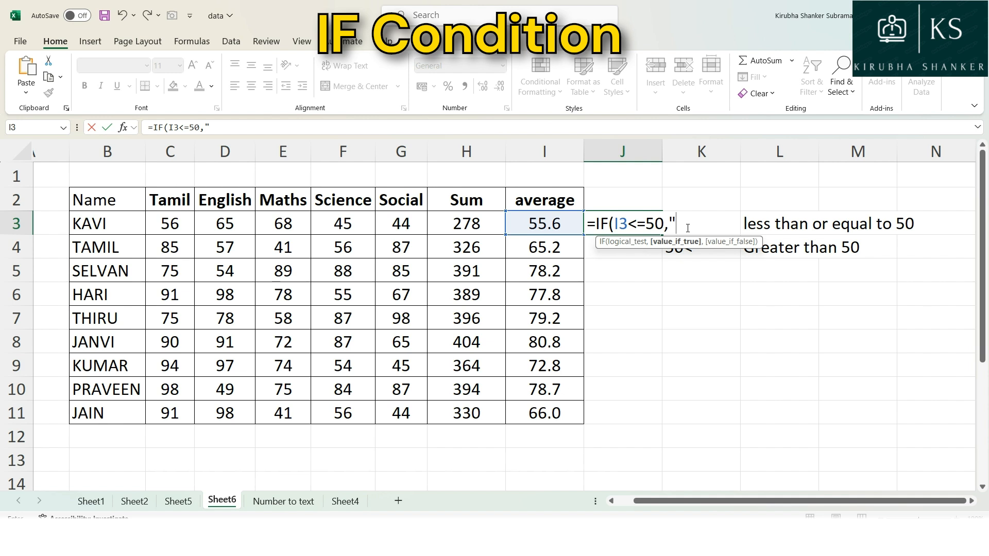
Complete the J3 formula to return "Lessthan or equal to 50" when true and "Greater than 50" when false
{"action": "type", "text": "Lessthan or"}
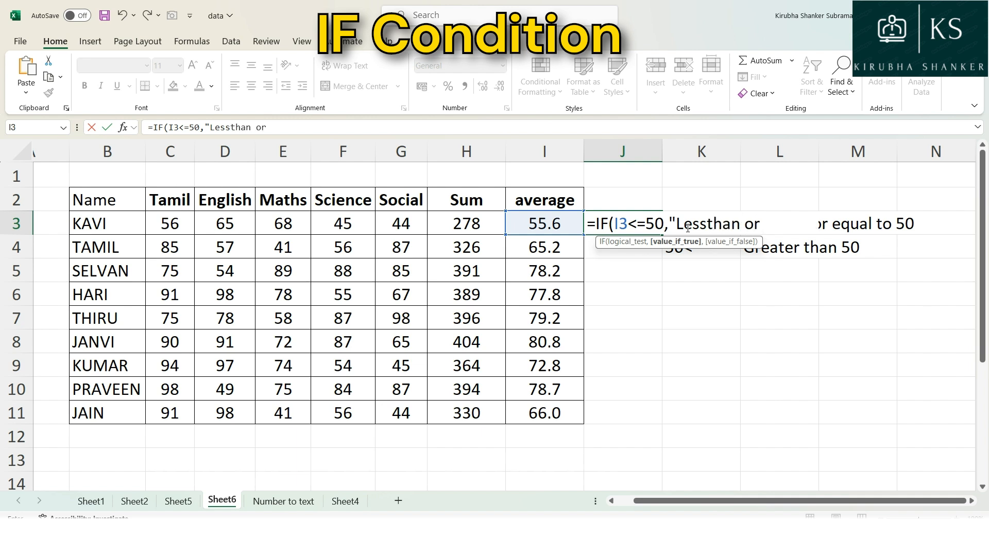
{"action": "type", "text": " equal t"}
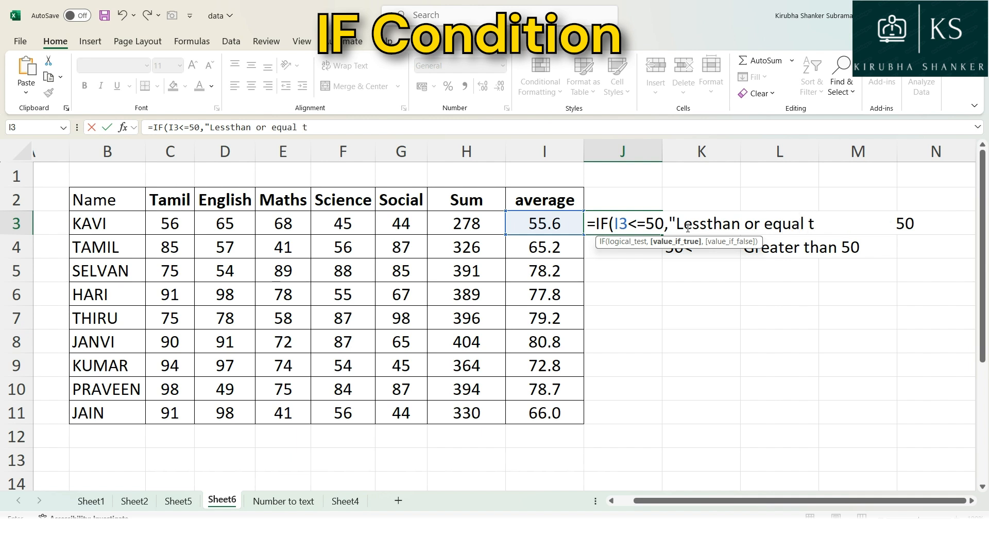
{"action": "type", "text": "o 50:"}
{"action": "type", "text": "\""}
{"action": "type", "text": ","}
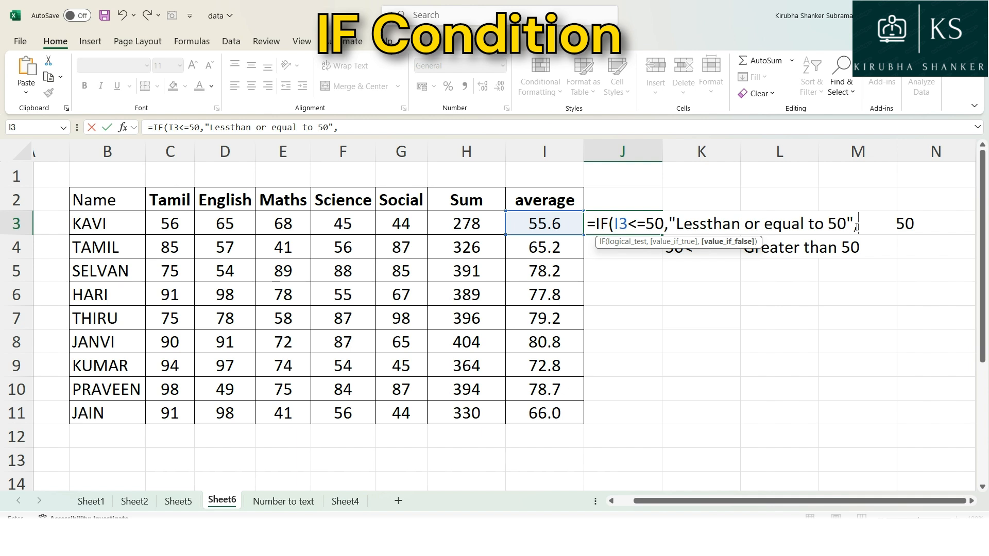
{"action": "type", "text": "\""}
{"action": "type", "text": "Greae"}
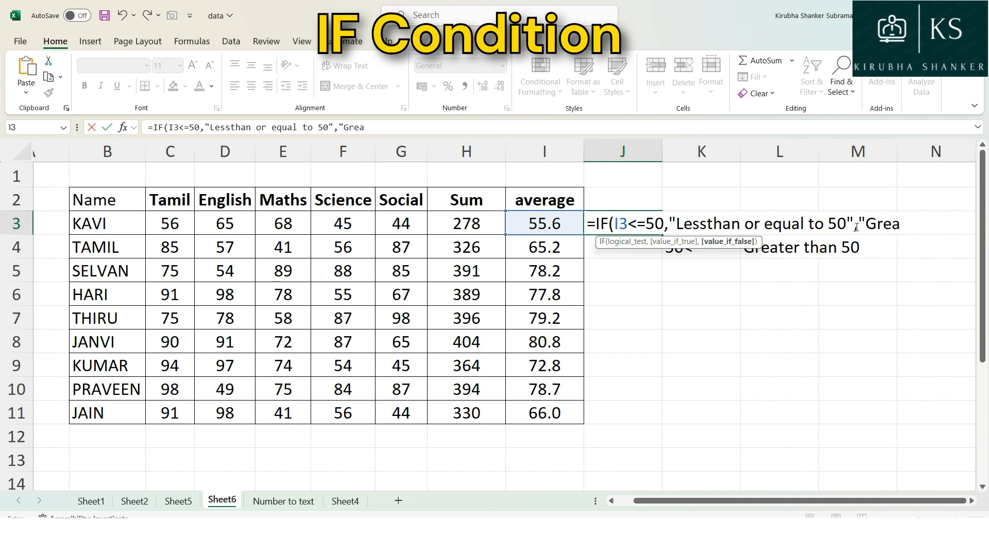
{"action": "key", "text": "BackSpace"}
{"action": "type", "text": "ter than 50\""}
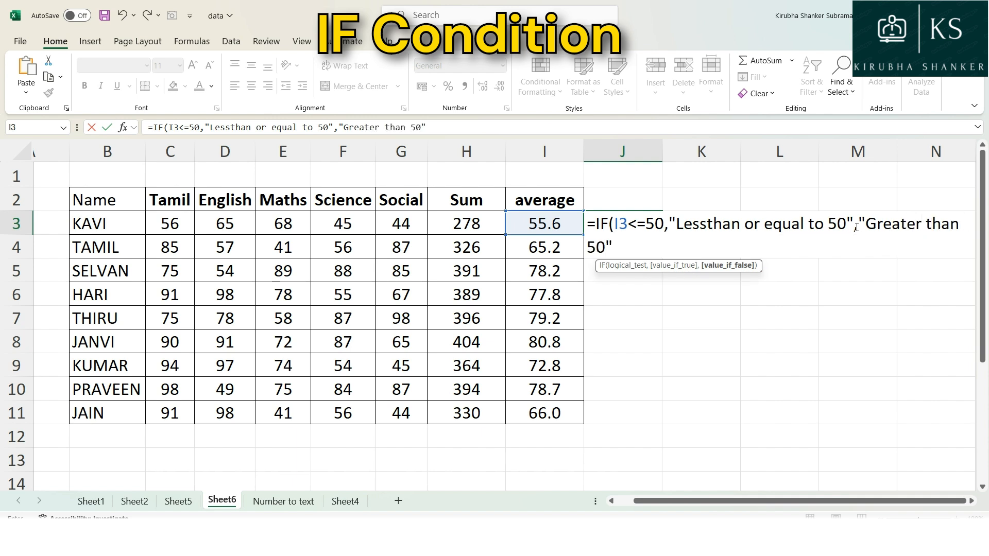
{"action": "key", "text": "Return"}
Autofit column J and copy the J3 formula down through J11
{"action": "double_click", "coordinate": [663, 150]}
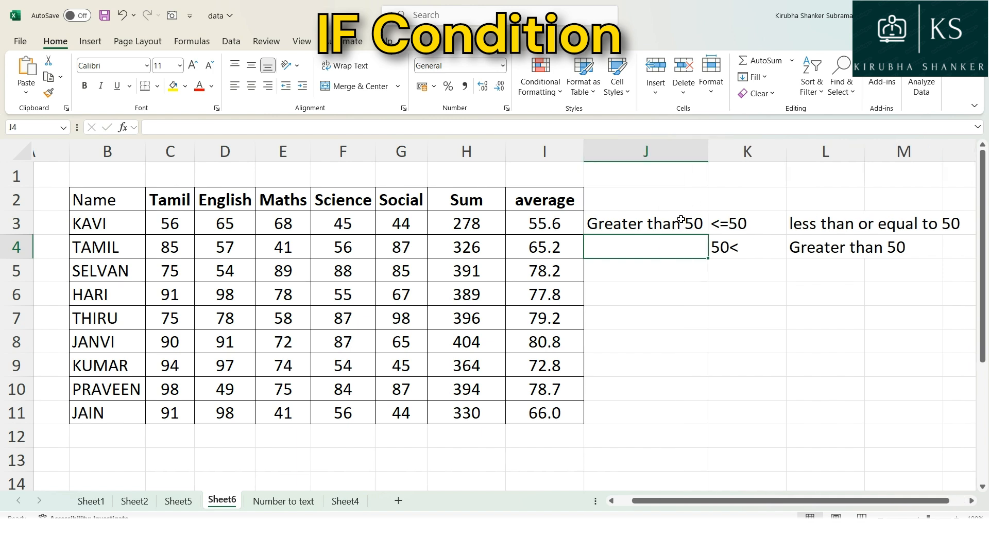
{"action": "left_click", "coordinate": [698, 222]}
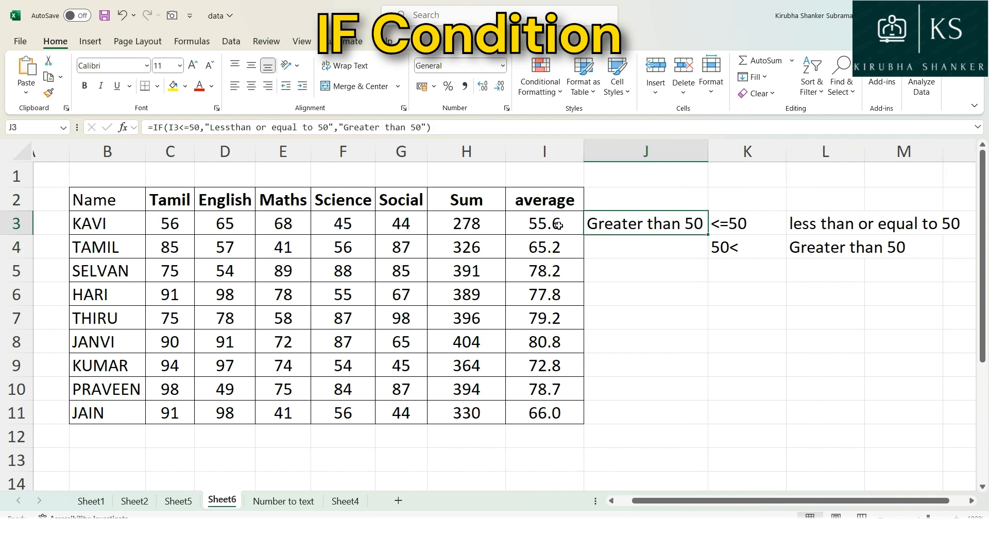
{"action": "left_click_drag", "start_coordinate": [705, 236], "coordinate": [710, 420]}
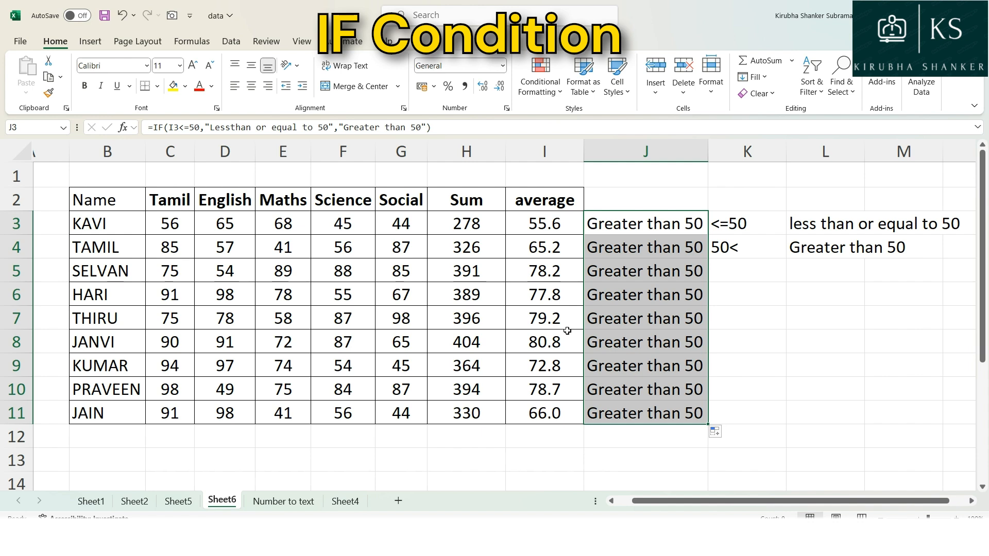
Change the 50 in J3's test and both result texts to 70, and autofit column J
{"action": "left_click", "coordinate": [632, 230]}
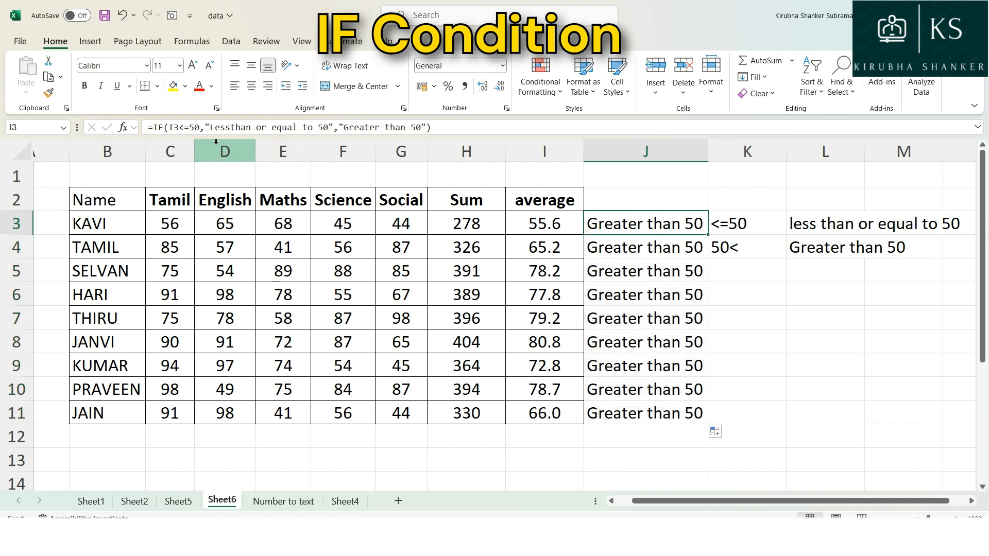
{"action": "left_click", "coordinate": [195, 128]}
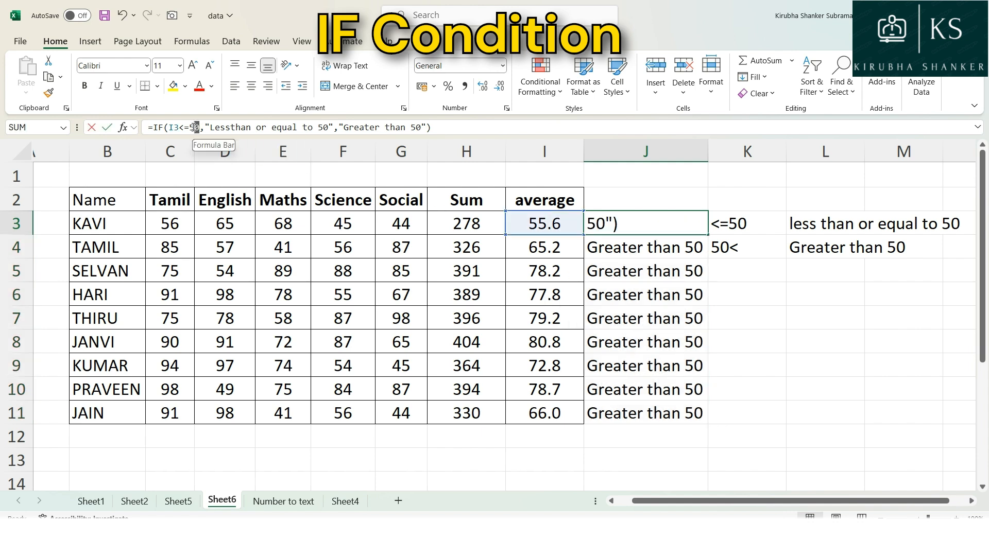
{"action": "type", "text": "7"}
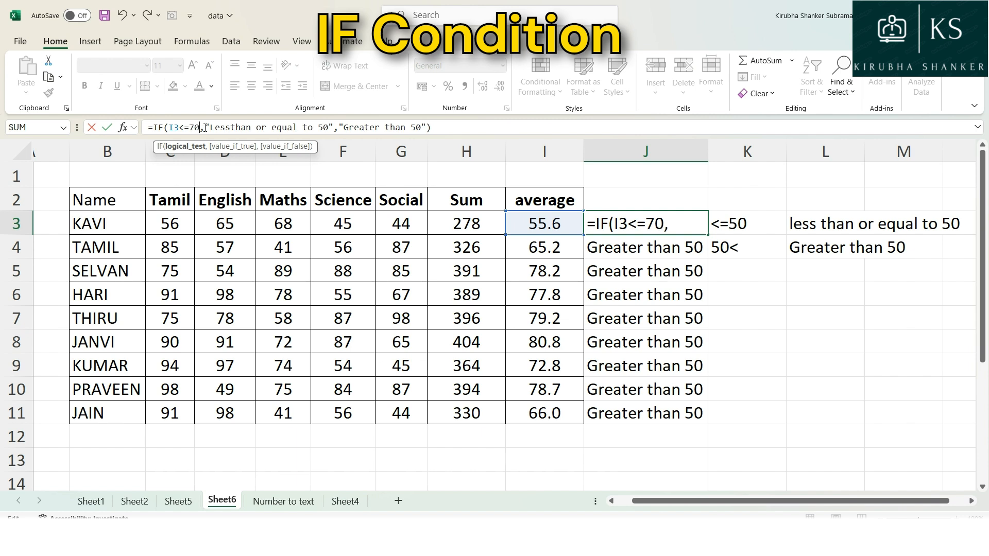
{"action": "left_click", "coordinate": [329, 127]}
{"action": "key", "text": "BackSpace"}
{"action": "type", "text": "70"}
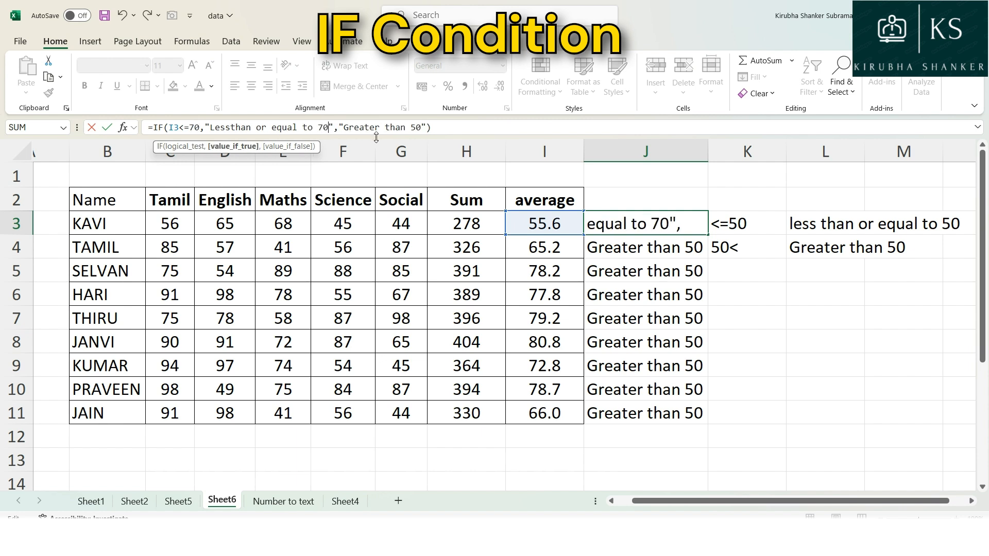
{"action": "left_click", "coordinate": [413, 127]}
{"action": "key", "text": "BackSpace"}
{"action": "type", "text": "7"}
{"action": "key", "text": "Return"}
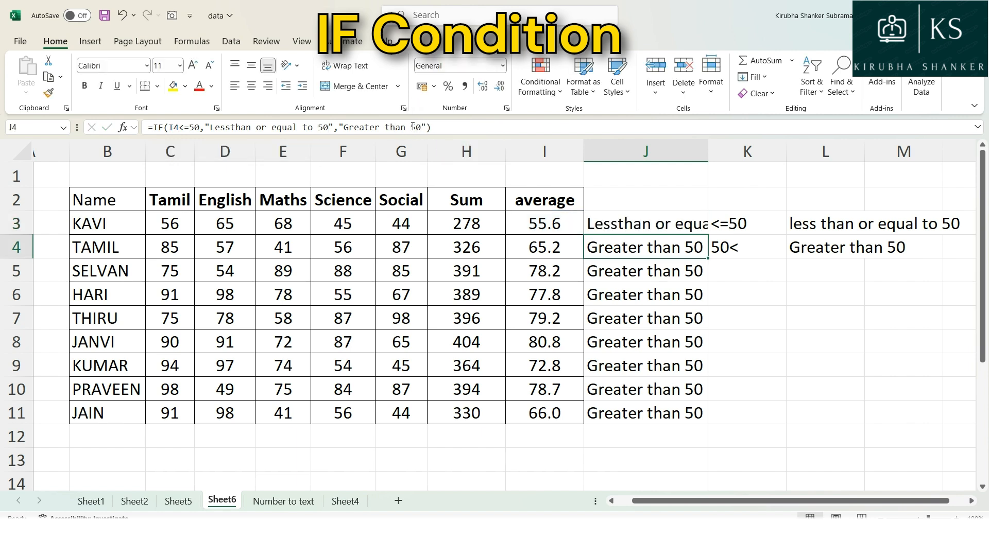
{"action": "double_click", "coordinate": [708, 151]}
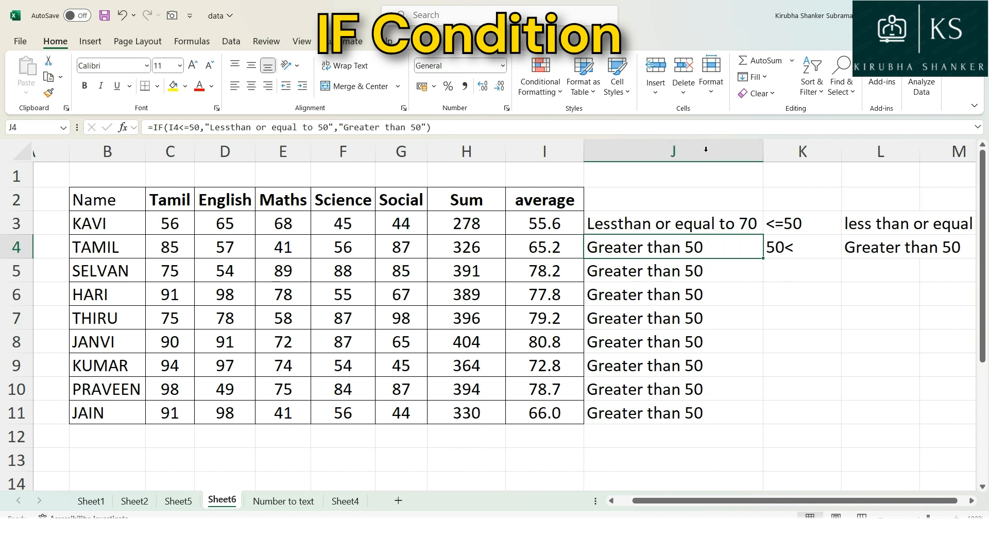
Copy the J3 formula down through J11 and add filters to the header row 2
{"action": "left_click", "coordinate": [730, 222]}
{"action": "double_click", "coordinate": [758, 235]}
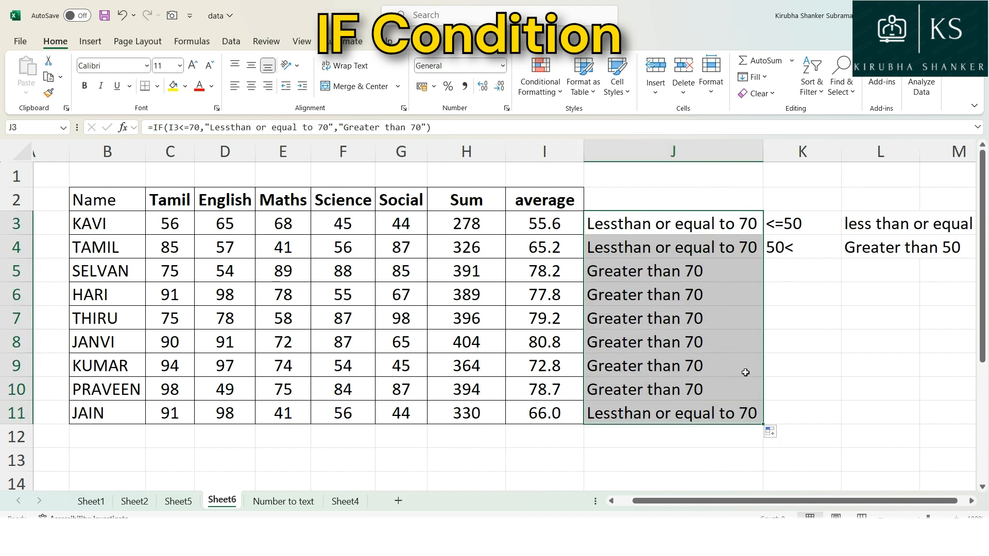
{"action": "left_click", "coordinate": [634, 205]}
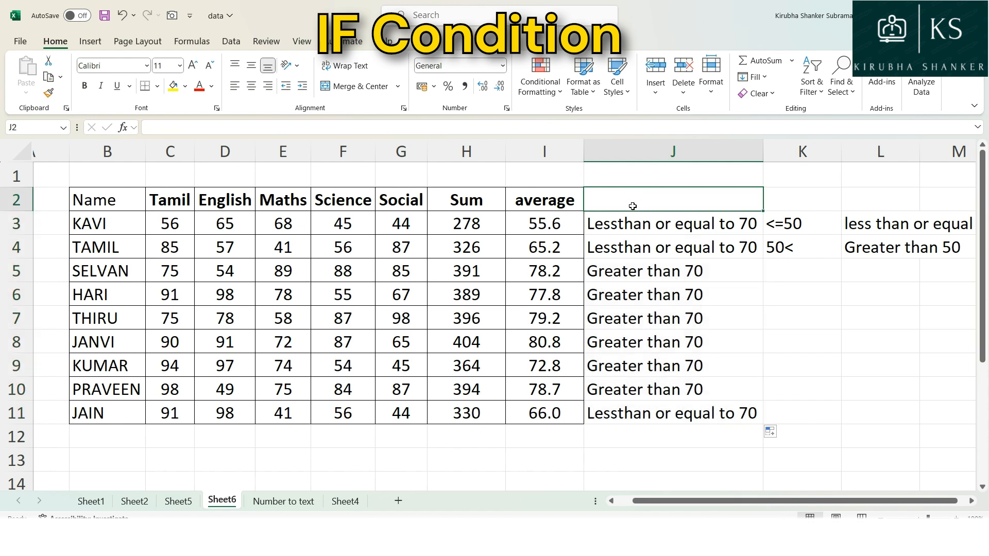
{"action": "key", "text": "shift+space"}
{"action": "key", "text": "ctrl+shift+l"}
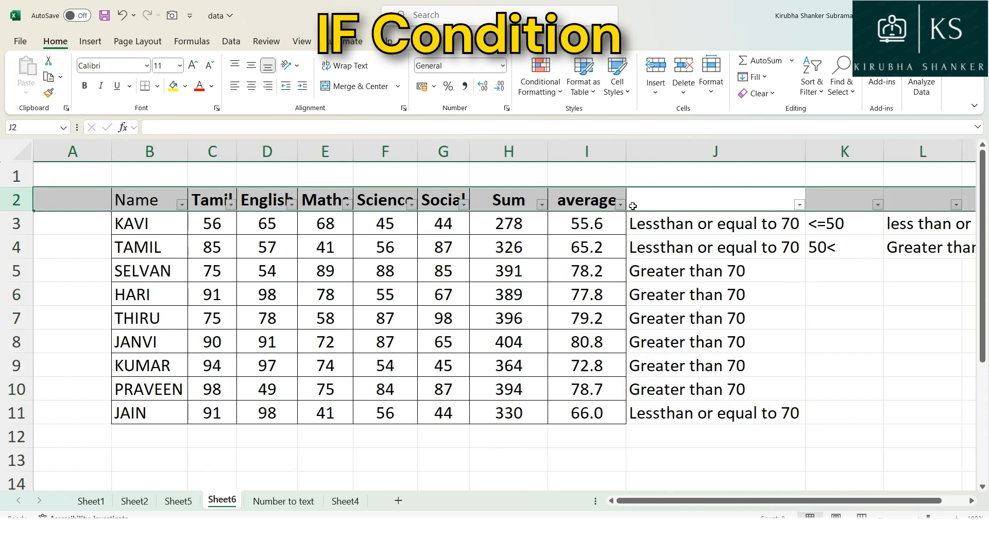
Examine column J's filter options and which rows hold the less-than-or-equal and greater-than labels
{"action": "left_click", "coordinate": [799, 205]}
{"action": "left_click", "coordinate": [883, 285]}
{"action": "left_click_drag", "start_coordinate": [724, 227], "coordinate": [725, 248]}
{"action": "left_click", "coordinate": [721, 415], "text": "ctrl"}
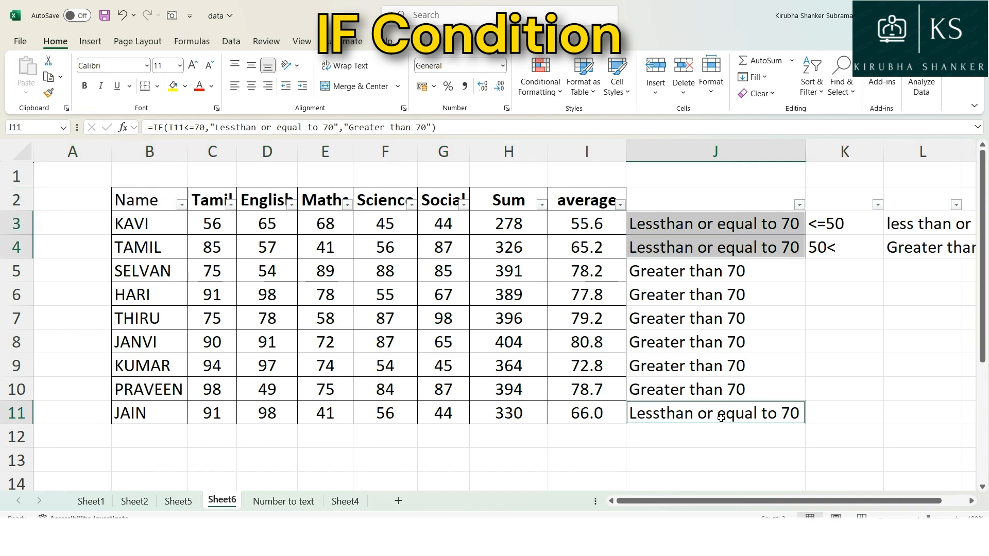
{"action": "left_click_drag", "start_coordinate": [713, 275], "coordinate": [710, 382]}
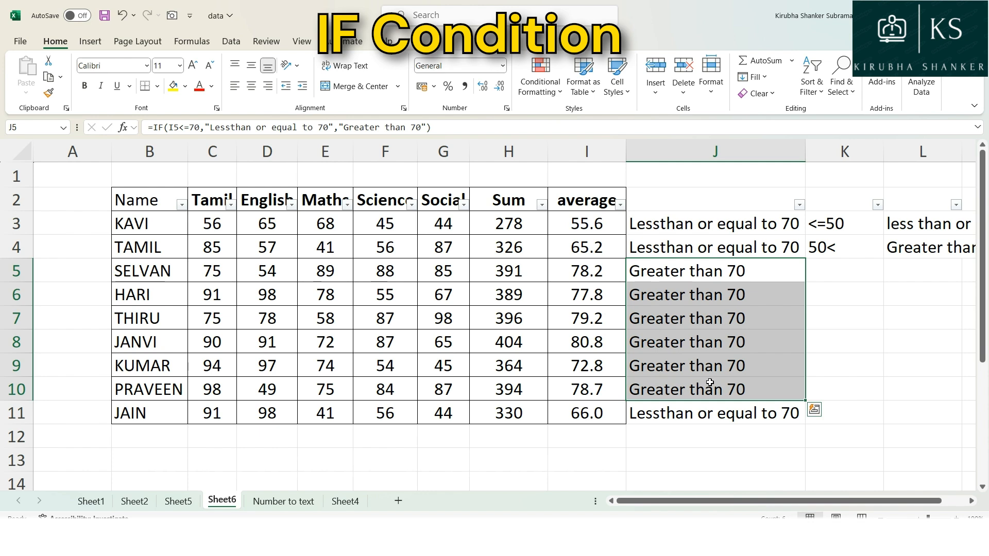
{"action": "scroll", "coordinate": [711, 381], "scroll_direction": "down", "scroll_amount": 2}
{"action": "scroll", "coordinate": [711, 382], "scroll_direction": "up", "scroll_amount": 2}
Copy the two labels in J10:J11 and paste them into K3:K4
{"action": "left_click_drag", "start_coordinate": [681, 386], "coordinate": [685, 403]}
{"action": "key", "text": "ctrl+c"}
{"action": "scroll", "coordinate": [693, 383], "scroll_direction": "down", "scroll_amount": 2}
{"action": "scroll", "coordinate": [693, 371], "scroll_direction": "up", "scroll_amount": 2}
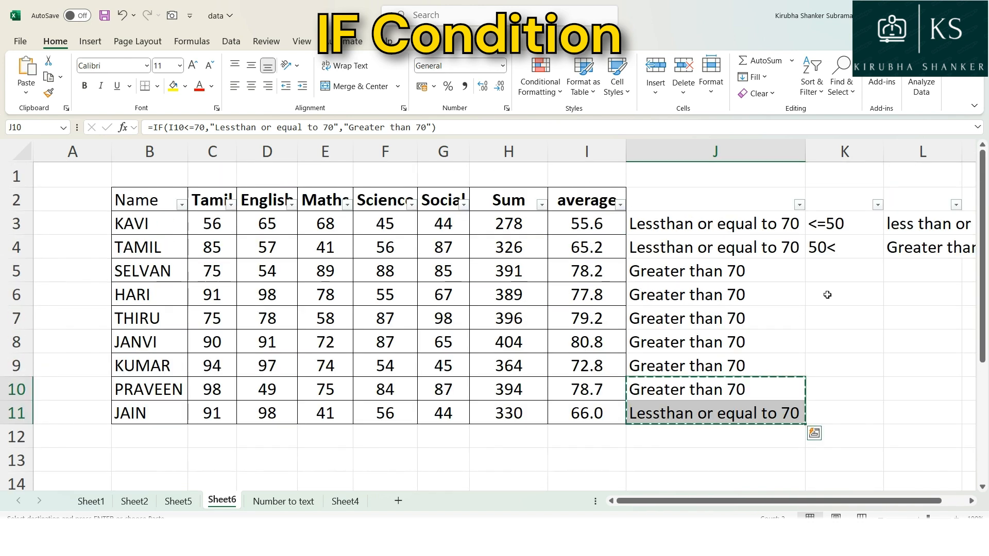
{"action": "left_click", "coordinate": [846, 230]}
{"action": "key", "text": "ctrl+v"}
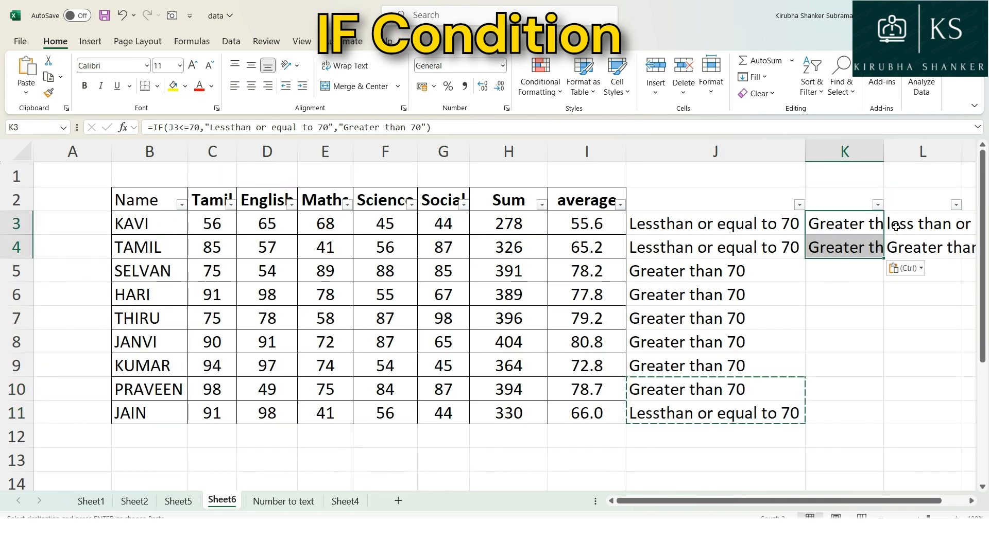
Clear the old text from L3:L4 and autofit column K
{"action": "left_click_drag", "start_coordinate": [894, 230], "coordinate": [895, 254]}
{"action": "key", "text": "Delete"}
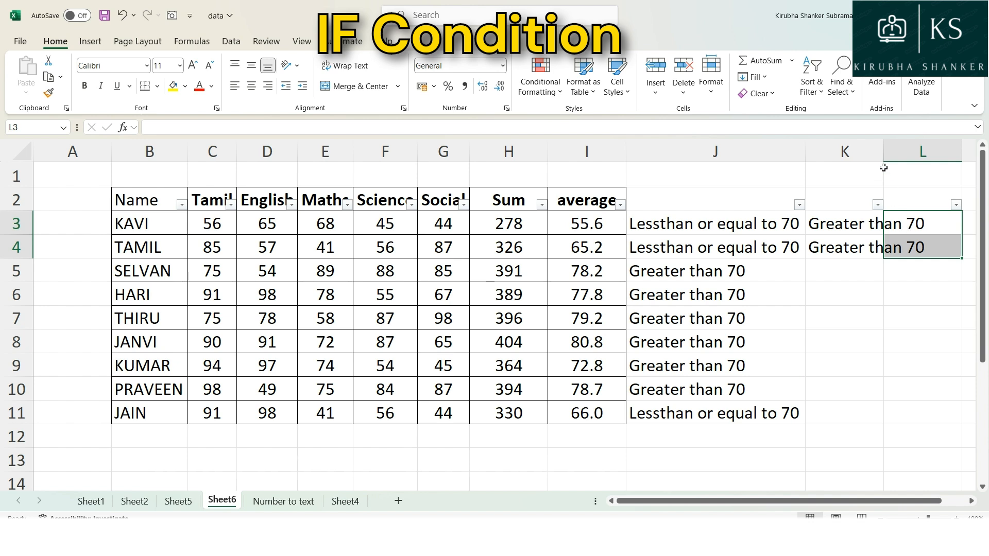
{"action": "double_click", "coordinate": [882, 151]}
{"action": "left_click", "coordinate": [939, 230]}
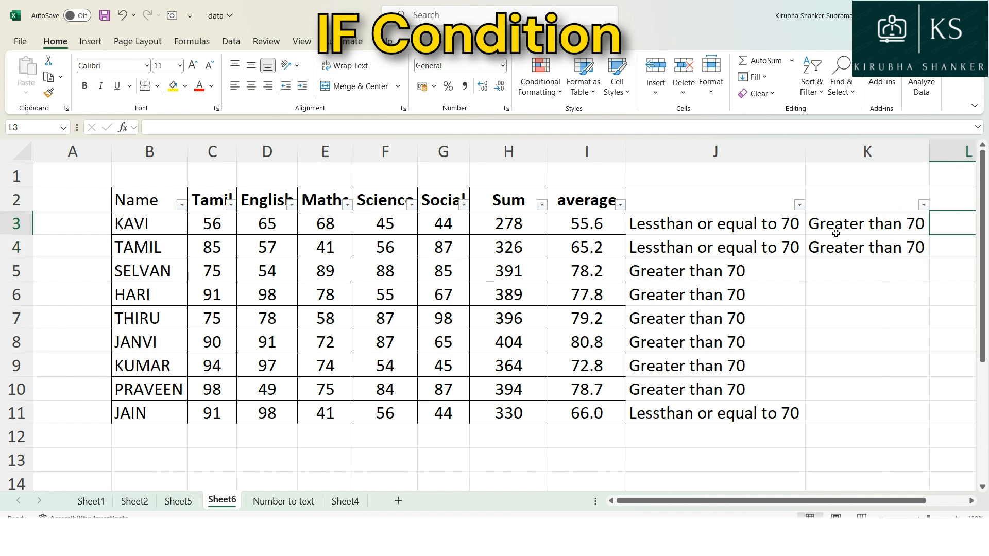
Copy the label in J11 and paste it into K4 as values only
{"action": "left_click", "coordinate": [890, 249]}
{"action": "left_click", "coordinate": [711, 415]}
{"action": "key", "text": "ctrl+c"}
{"action": "right_click", "coordinate": [841, 241]}
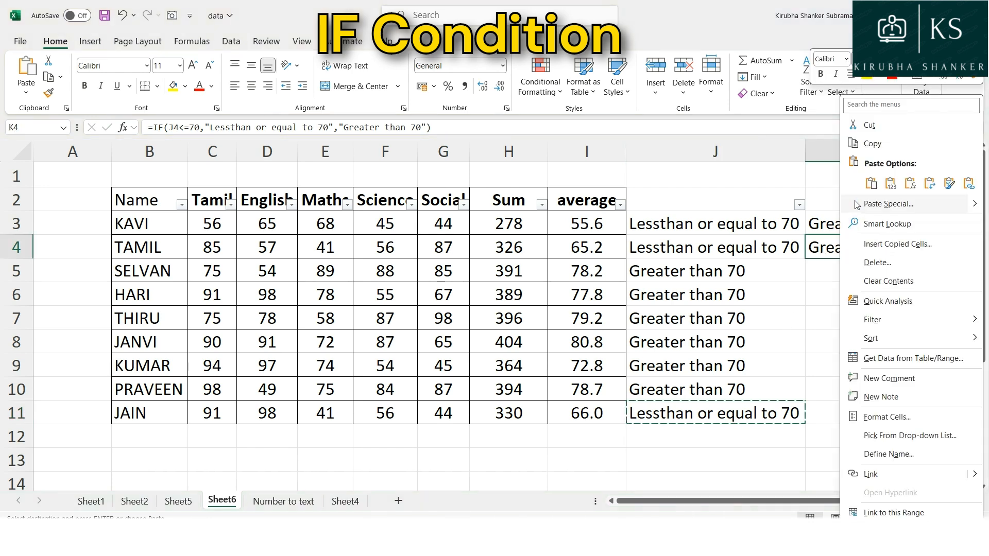
{"action": "left_click", "coordinate": [887, 185]}
Wrap the text in K3:K4 and middle-align row 4 vertically
{"action": "left_click", "coordinate": [878, 223]}
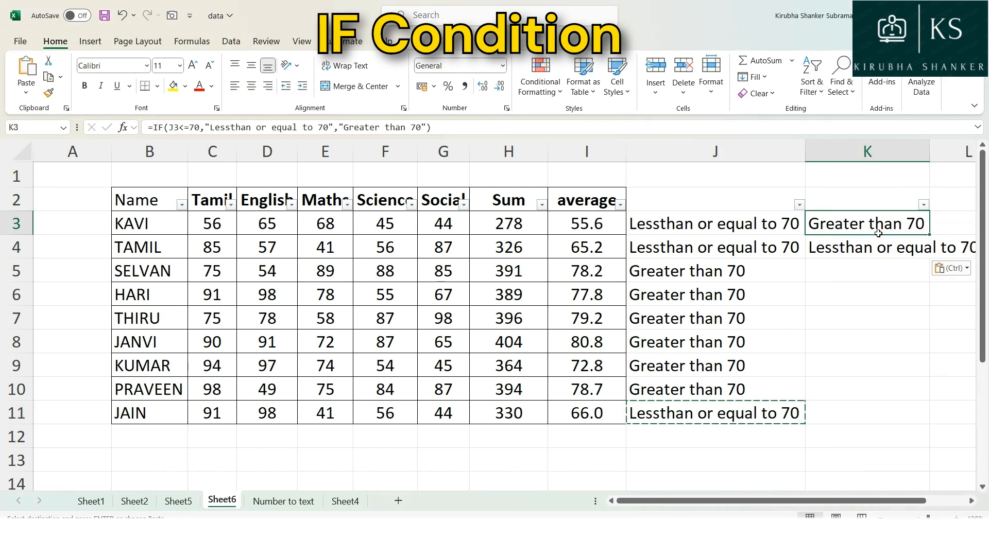
{"action": "key", "text": "shift+Down"}
{"action": "left_click_drag", "start_coordinate": [663, 502], "coordinate": [689, 504]}
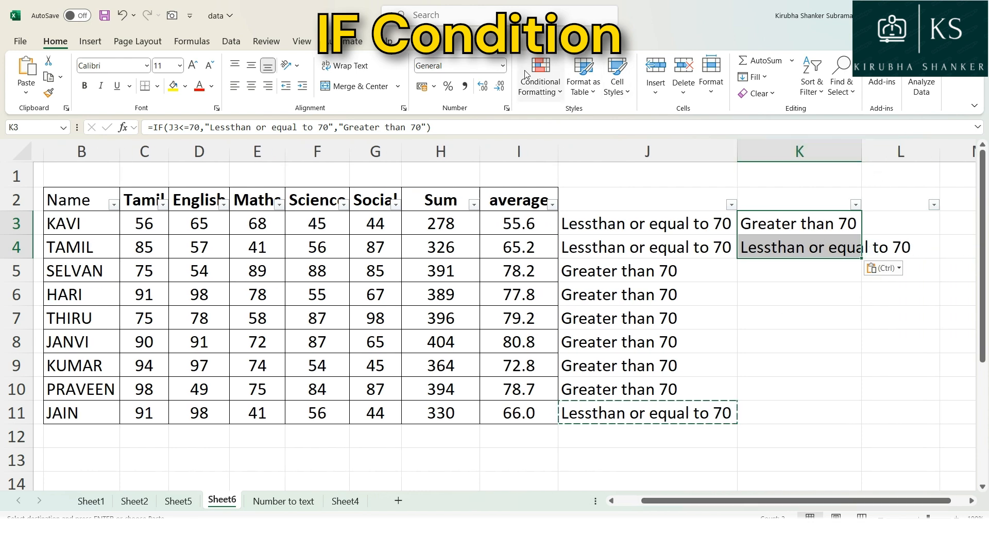
{"action": "left_click", "coordinate": [345, 66]}
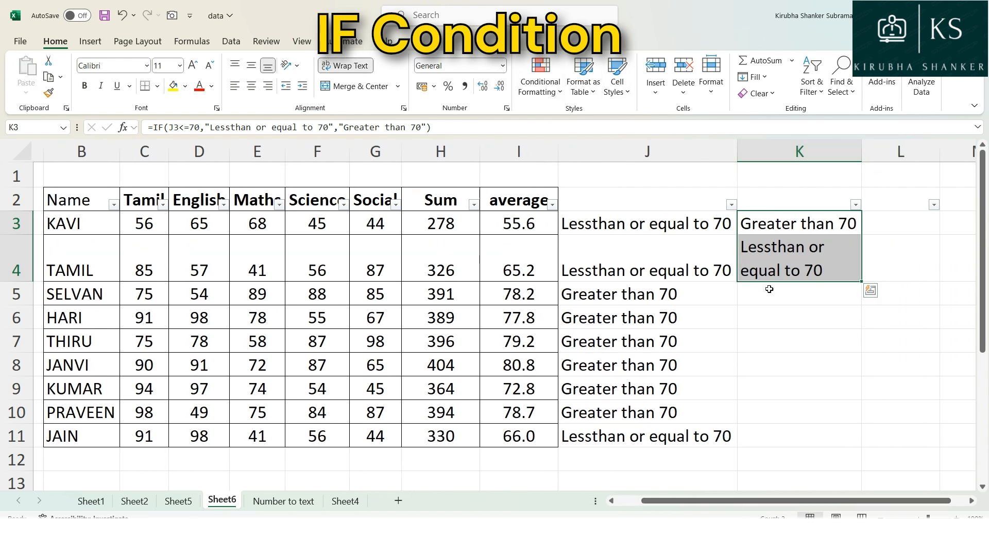
{"action": "left_click", "coordinate": [5, 253]}
{"action": "left_click", "coordinate": [249, 68]}
{"action": "left_click", "coordinate": [935, 229]}
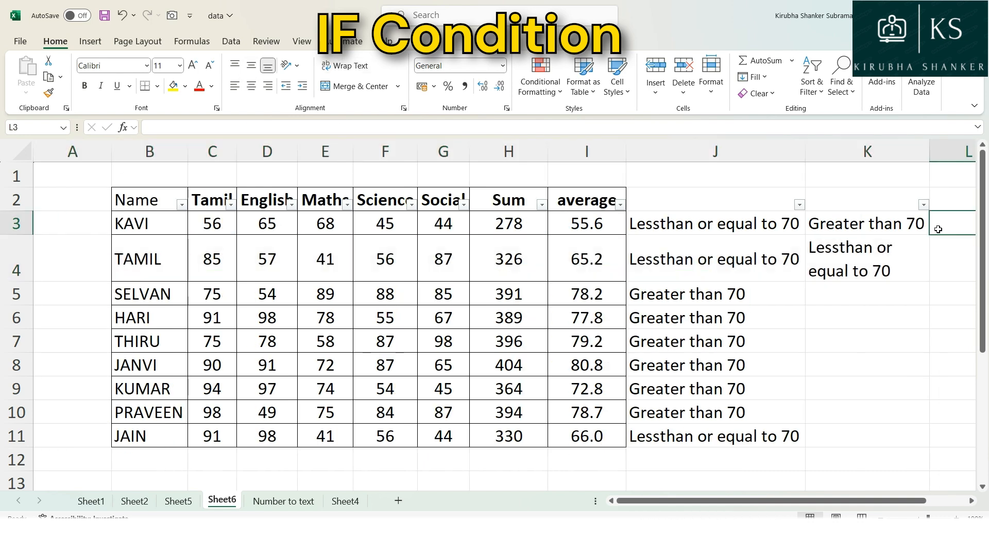
Enter a COUNTIF formula in L3 over the range J3:J11 with K3 as the criteria
{"action": "key", "text": "Right"}
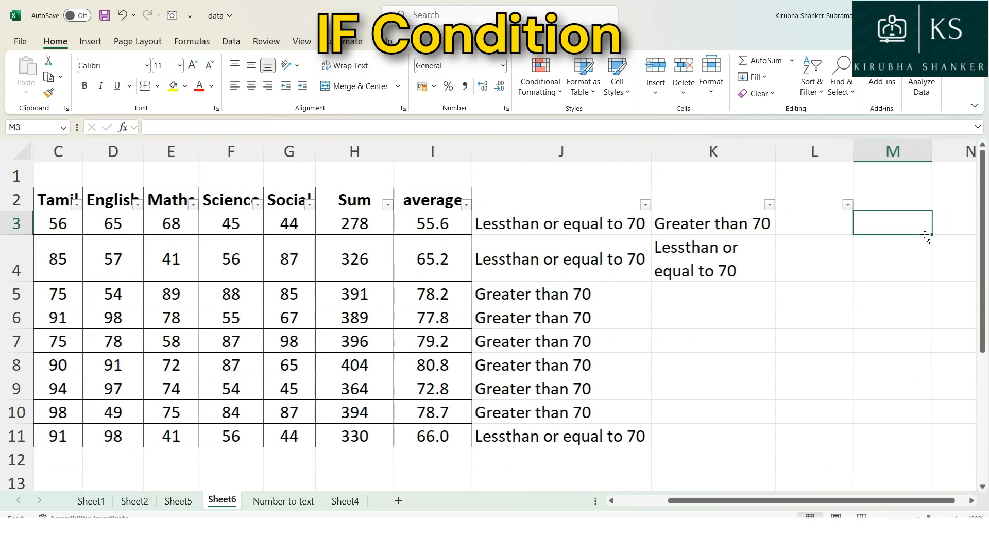
{"action": "left_click", "coordinate": [806, 231]}
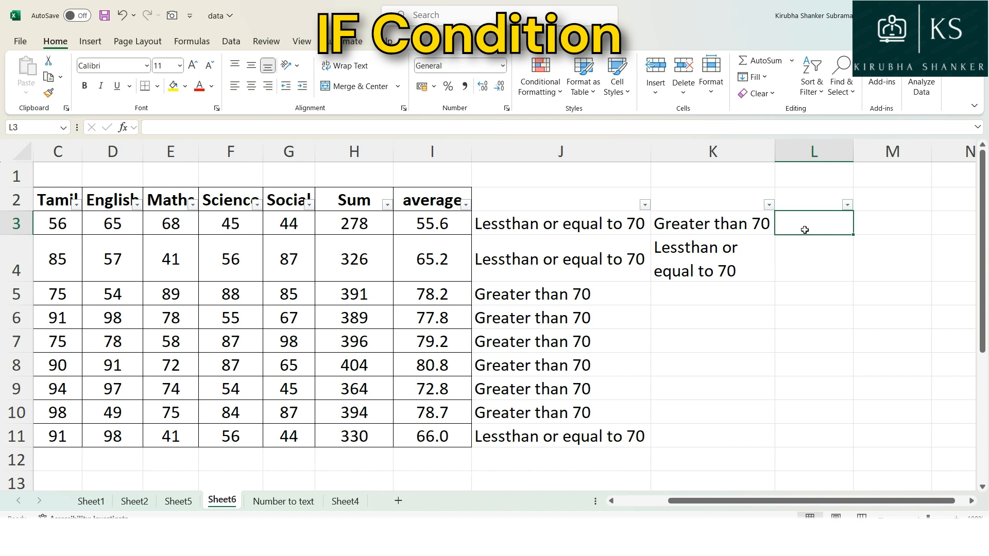
{"action": "type", "text": "+coun"}
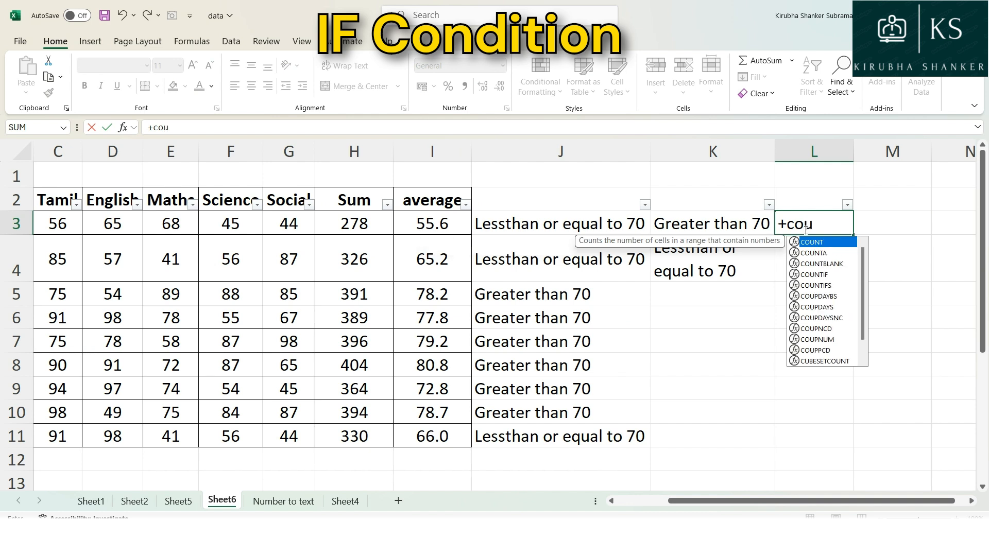
{"action": "double_click", "coordinate": [827, 275]}
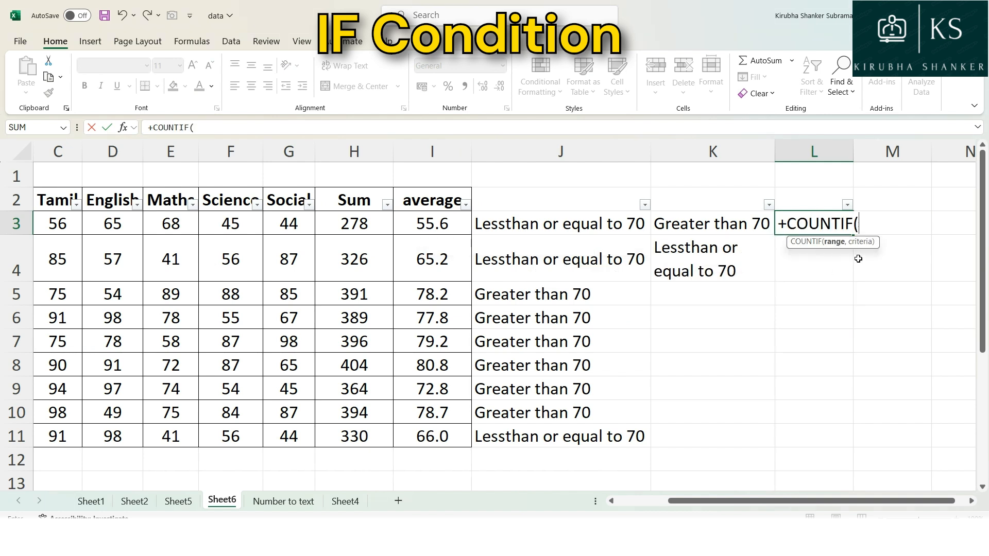
{"action": "left_click_drag", "start_coordinate": [525, 222], "coordinate": [529, 437]}
{"action": "type", "text": ","}
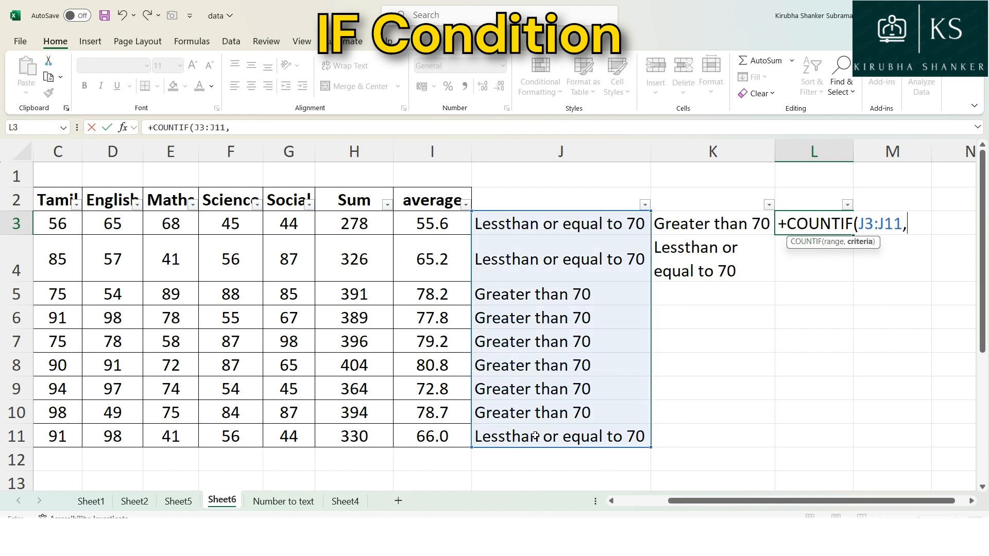
{"action": "left_click", "coordinate": [698, 224]}
{"action": "key", "text": "Return"}
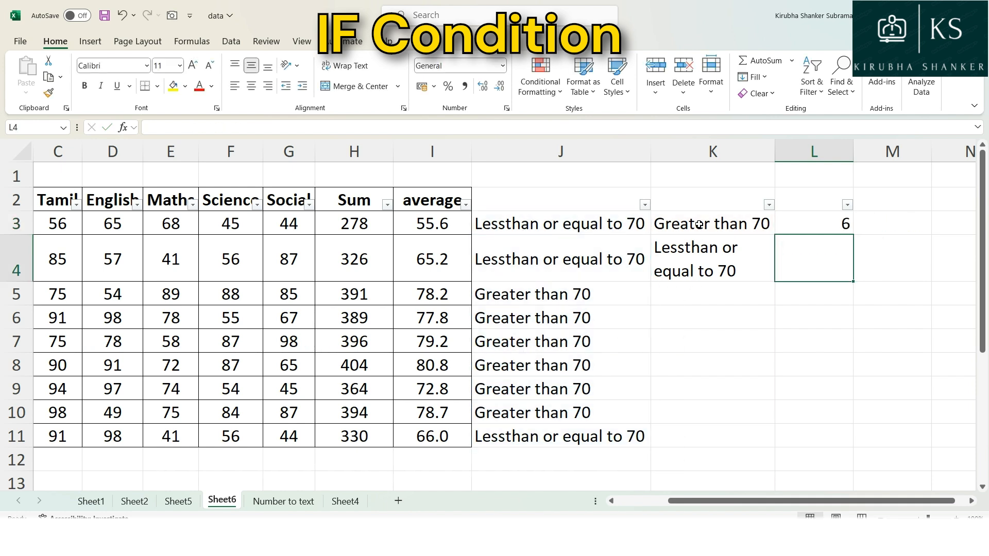
Fill L3's COUNTIF formula down into L4 and inspect the range it references
{"action": "key", "text": "ctrl+d"}
{"action": "double_click", "coordinate": [831, 249]}
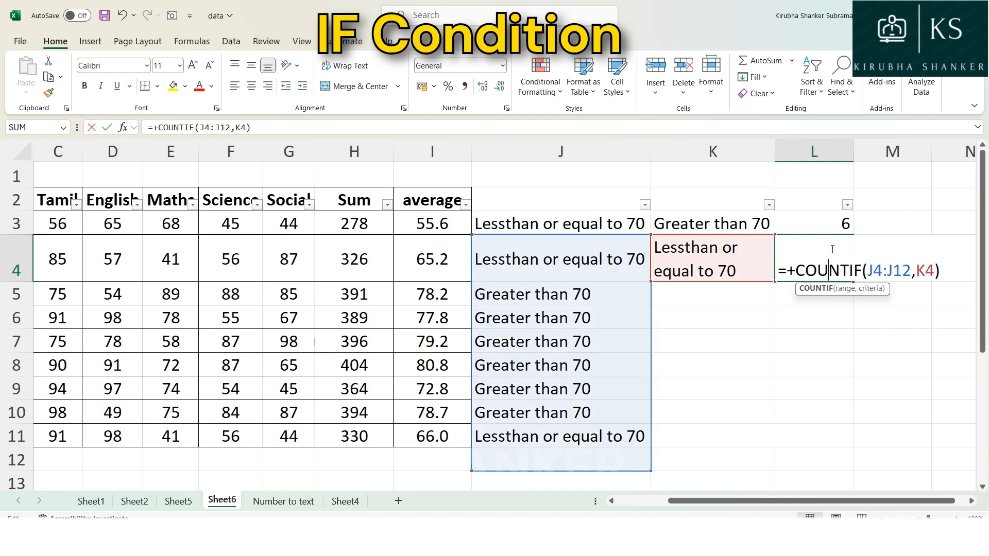
{"action": "left_click", "coordinate": [634, 225]}
{"action": "double_click", "coordinate": [841, 262]}
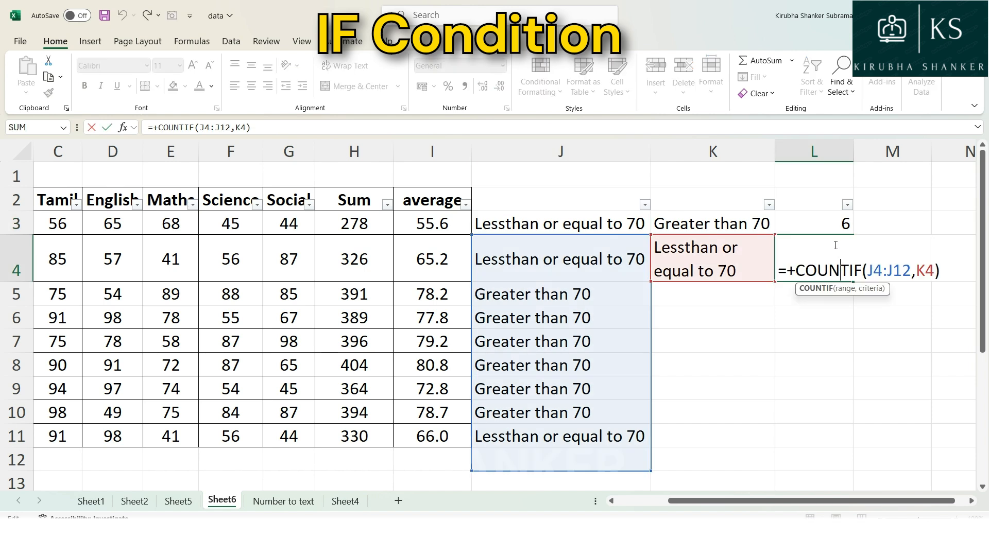
{"action": "left_click", "coordinate": [834, 220]}
Make the COUNTIF range in L3 absolute as $J$3:$J$11 and fill the formula down to L4
{"action": "double_click", "coordinate": [834, 220]}
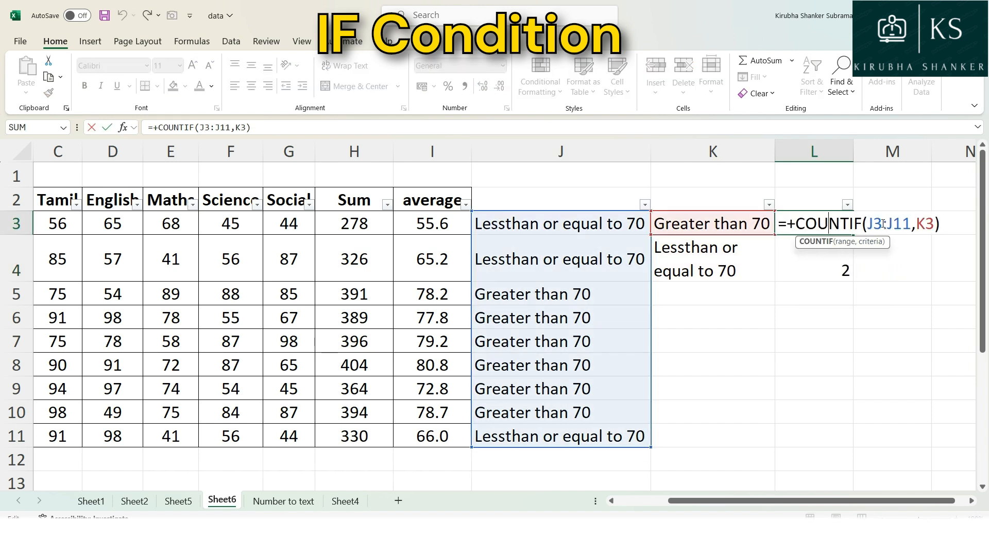
{"action": "left_click_drag", "start_coordinate": [870, 224], "coordinate": [907, 224]}
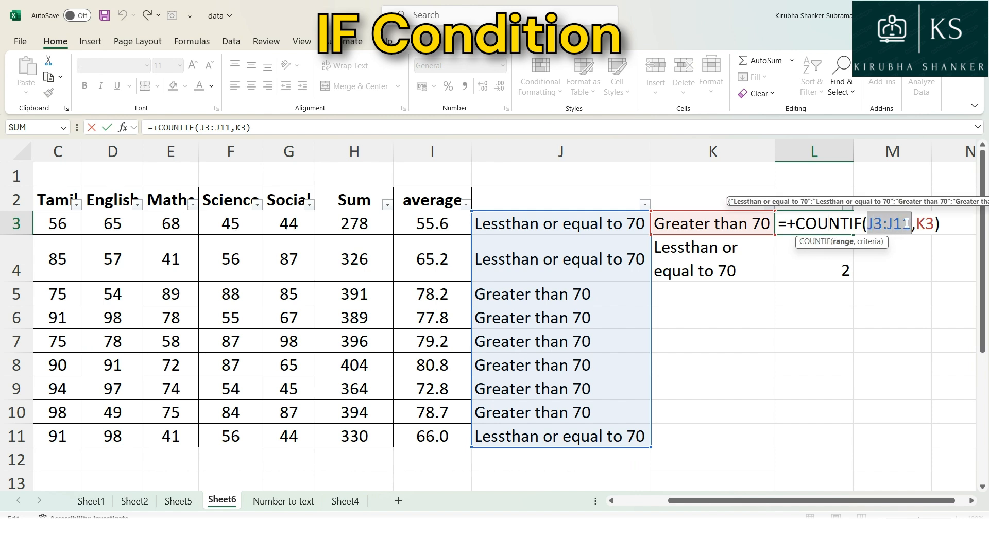
{"action": "key", "text": "F4"}
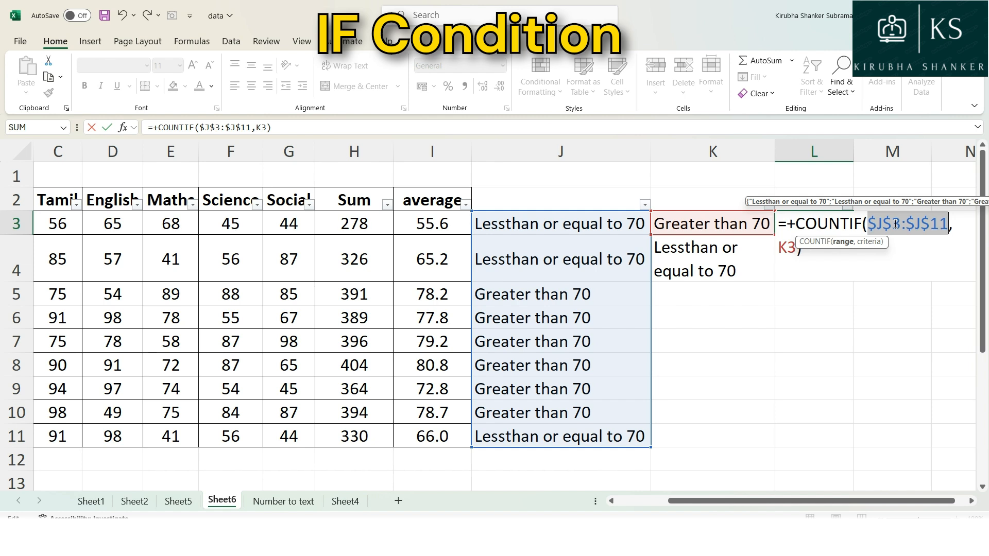
{"action": "key", "text": "Return"}
{"action": "left_click", "coordinate": [843, 225]}
{"action": "left_click_drag", "start_coordinate": [853, 234], "coordinate": [855, 263]}
Check the range and criteria references of the COUNTIF formulas in L3 and L4
{"action": "double_click", "coordinate": [808, 258]}
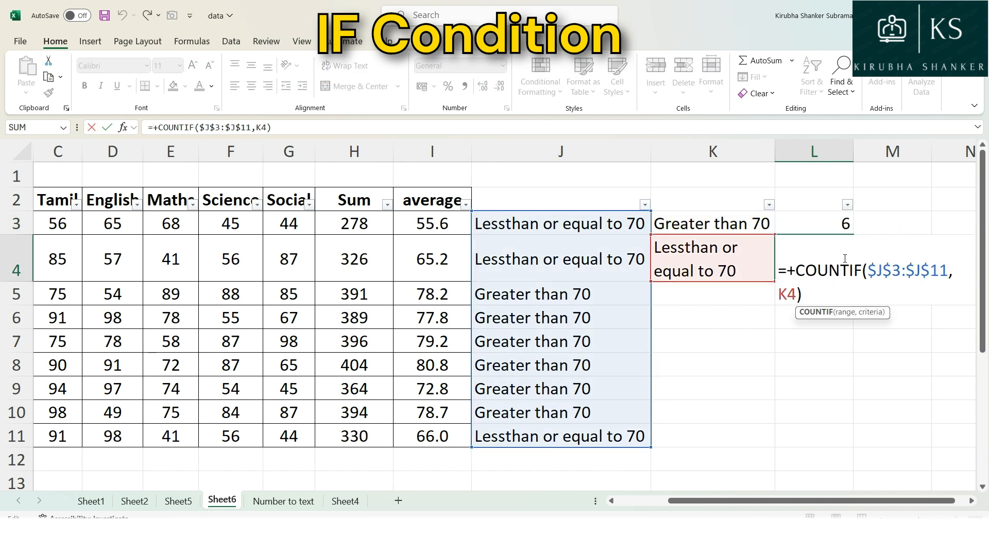
{"action": "key", "text": "Escape"}
{"action": "double_click", "coordinate": [813, 226]}
{"action": "key", "text": "Escape"}
{"action": "double_click", "coordinate": [823, 252]}
{"action": "key", "text": "Escape"}
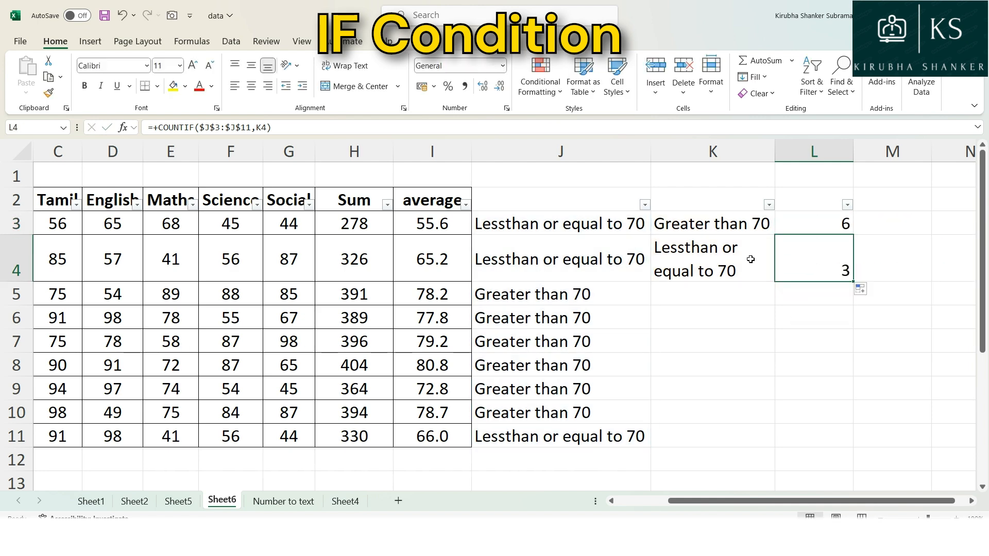
Apply all borders to the summary cells K3:L4
{"action": "left_click_drag", "start_coordinate": [726, 227], "coordinate": [824, 265]}
{"action": "left_click", "coordinate": [158, 86]}
{"action": "left_click", "coordinate": [177, 215]}
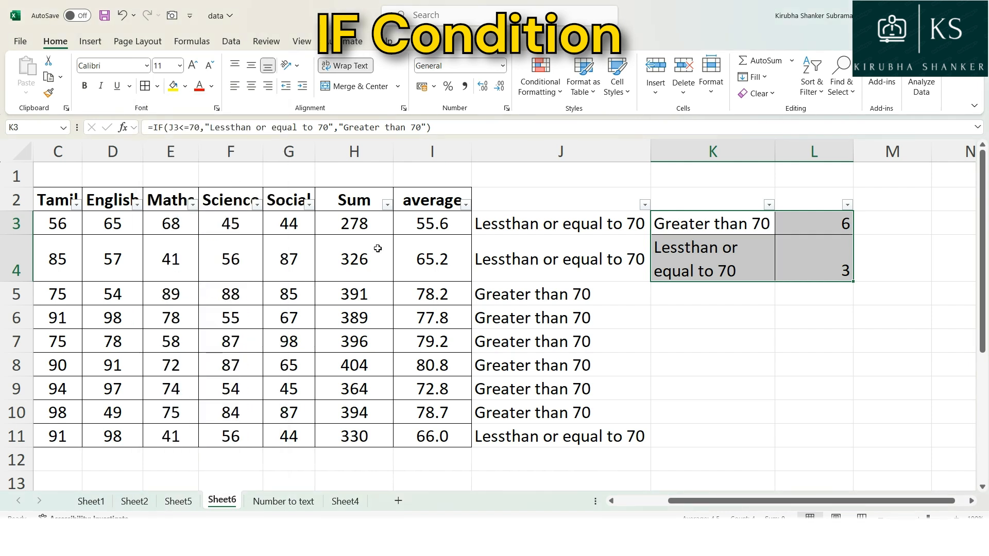
Insert a new column between the average column and the label column J
{"action": "left_click", "coordinate": [554, 228]}
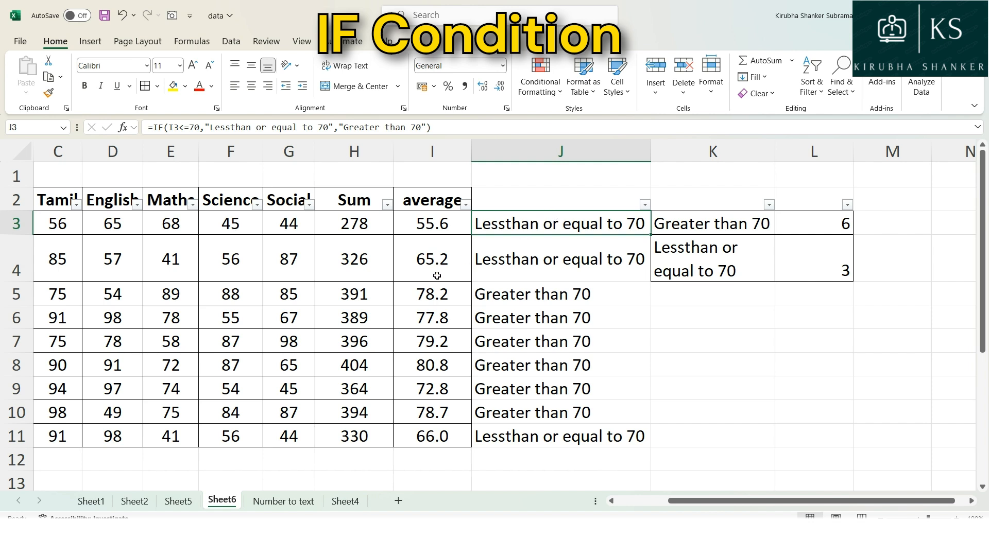
{"action": "right_click", "coordinate": [524, 147]}
{"action": "left_click", "coordinate": [552, 281]}
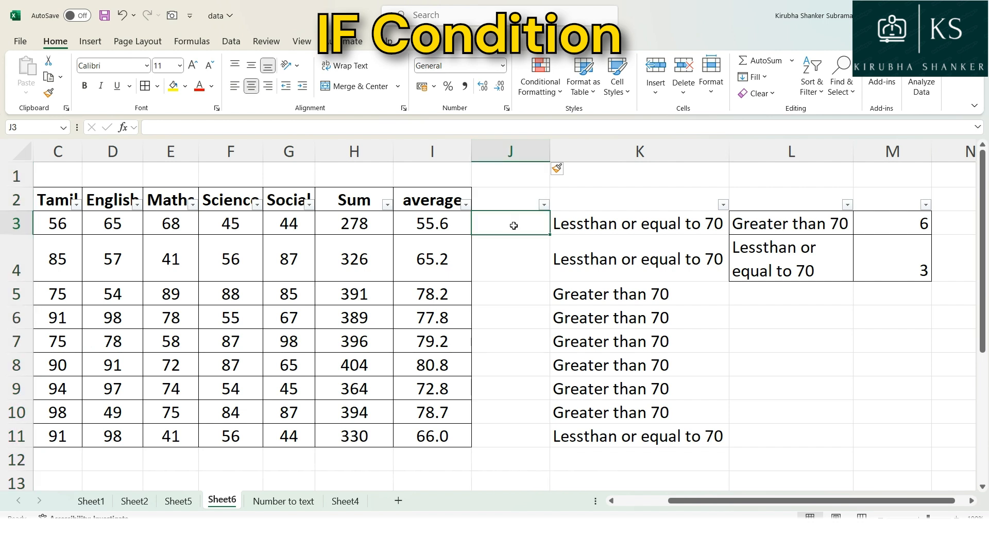
Begin an IF formula in J3 that tests I3<=60 and returns "Less than 60" when true
{"action": "type", "text": "="}
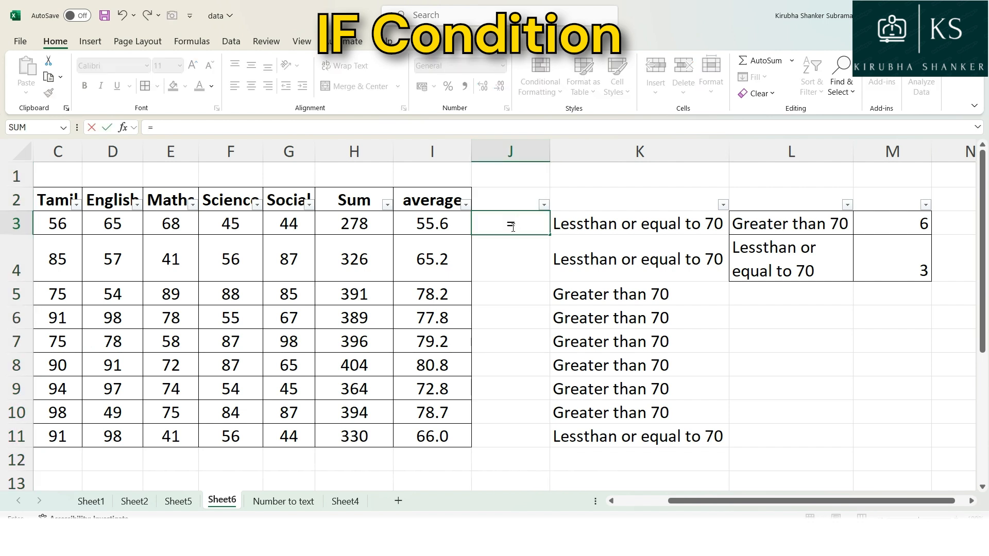
{"action": "type", "text": "if"}
{"action": "key", "text": "Tab"}
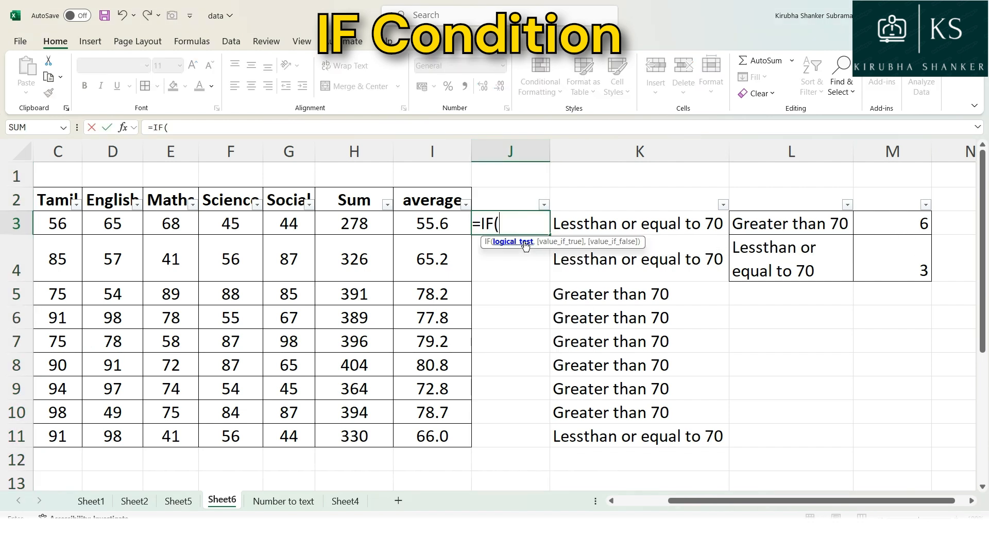
{"action": "left_click", "coordinate": [433, 222]}
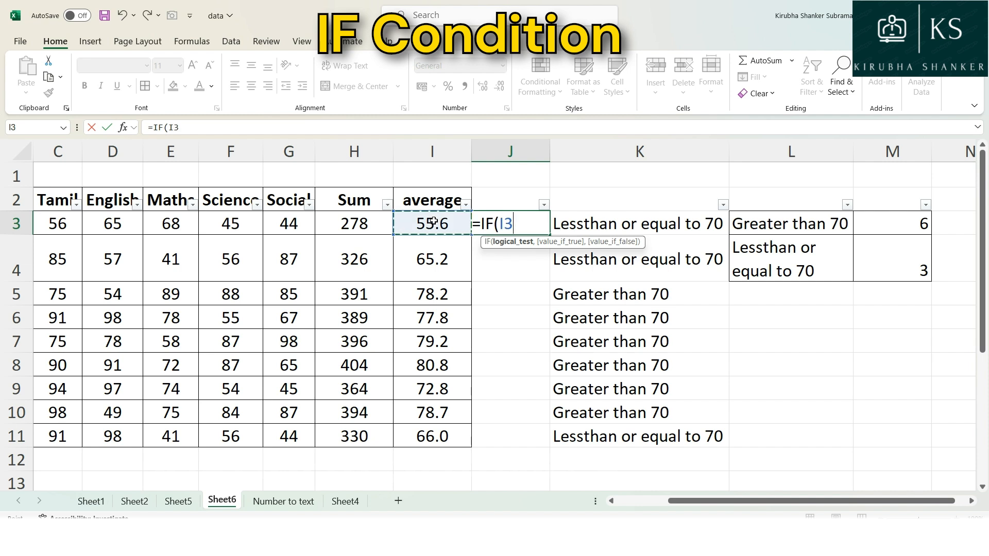
{"action": "type", "text": "<=60,"}
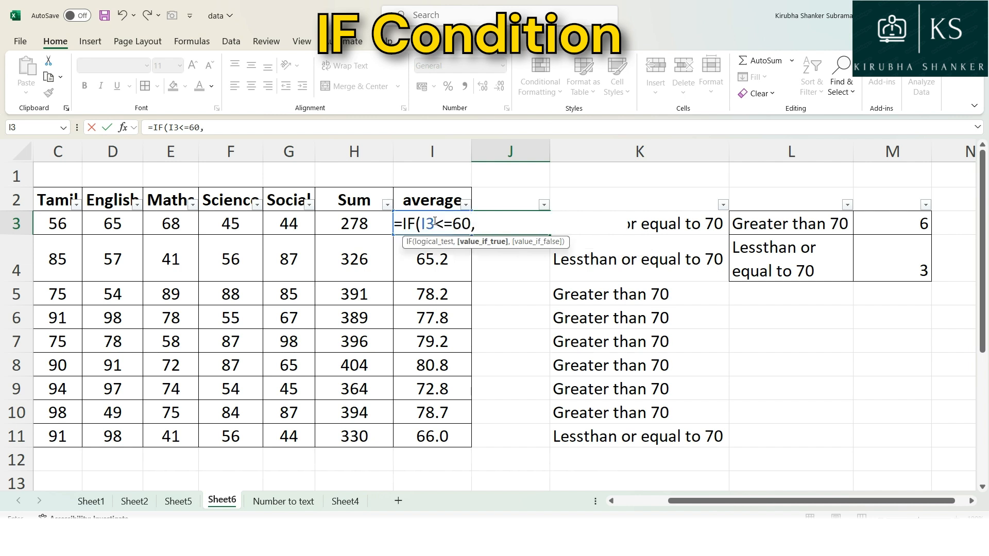
{"action": "type", "text": "\"Less tha"}
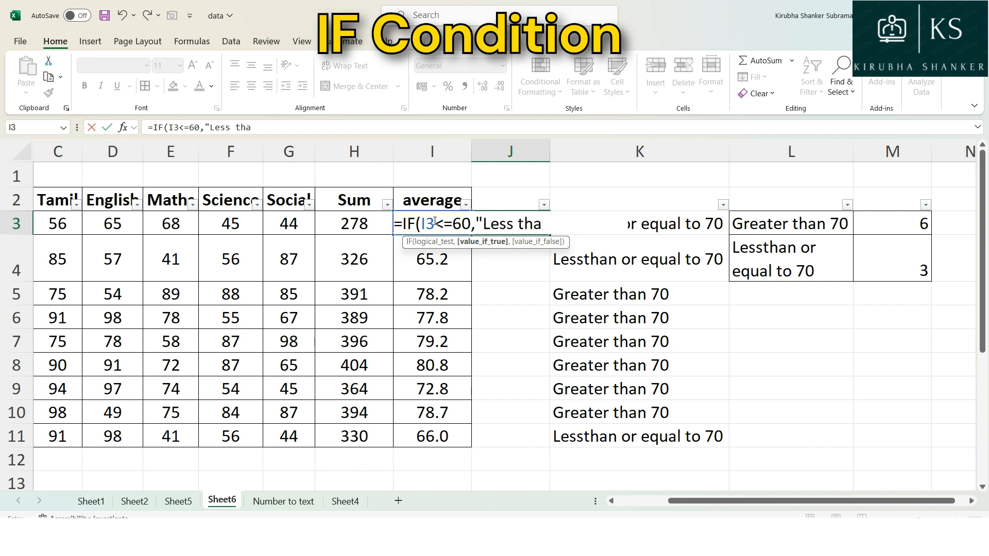
{"action": "type", "text": "n 60\","}
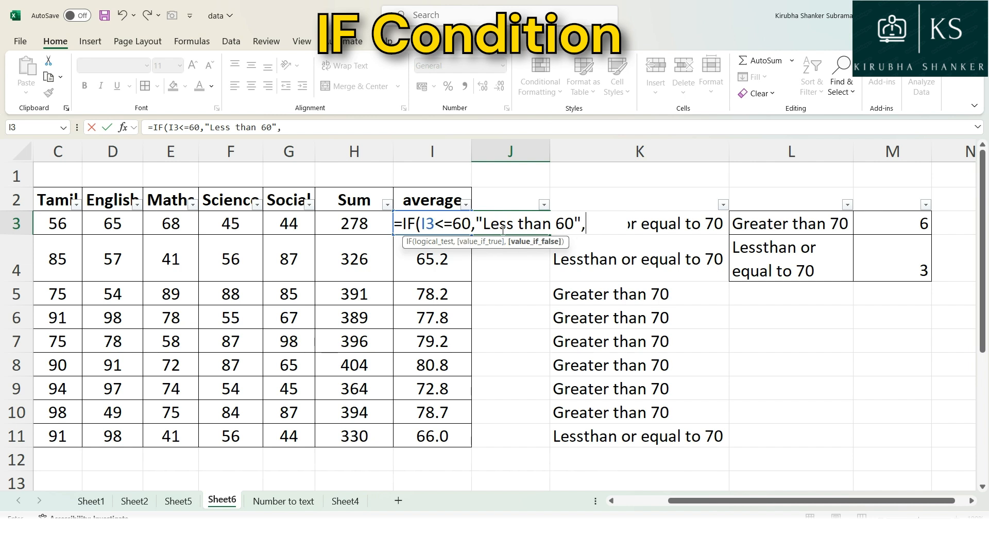
Nest a second IF as the false argument, testing I3<=70 and returning "Less than 70" when true
{"action": "type", "text": "if"}
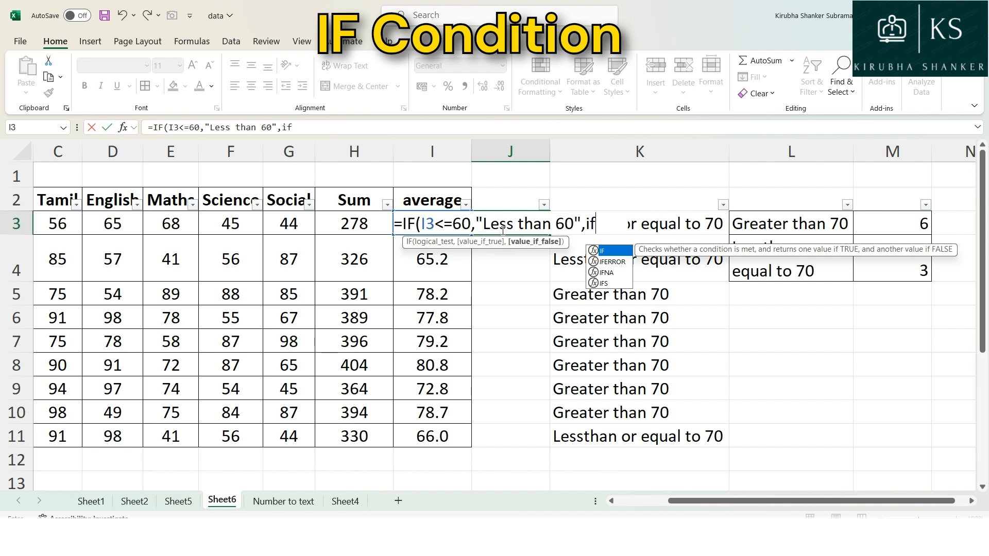
{"action": "double_click", "coordinate": [602, 251]}
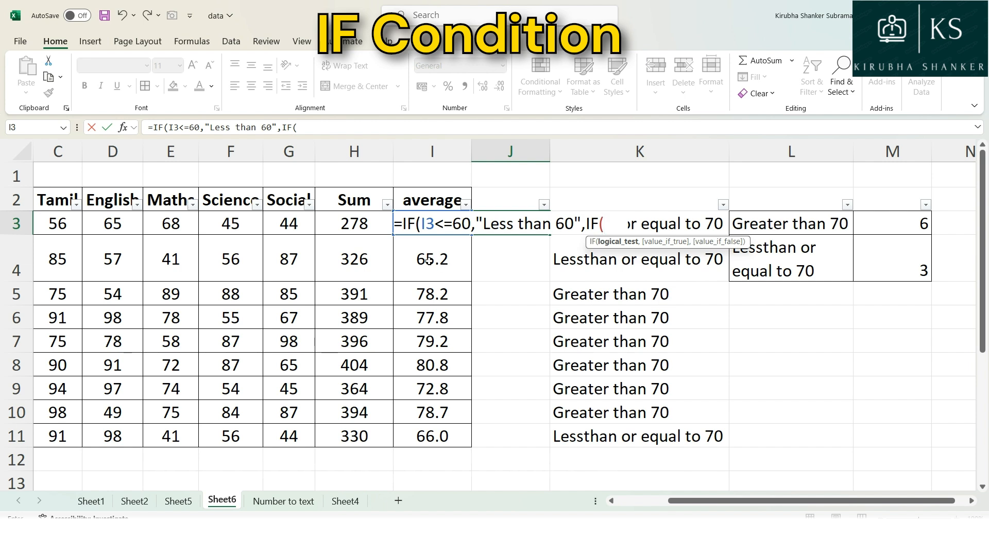
{"action": "left_click", "coordinate": [420, 249]}
{"action": "key", "text": "Up"}
{"action": "type", "text": "<"}
{"action": "type", "text": ">"}
{"action": "key", "text": "BackSpace"}
{"action": "type", "text": "<70"}
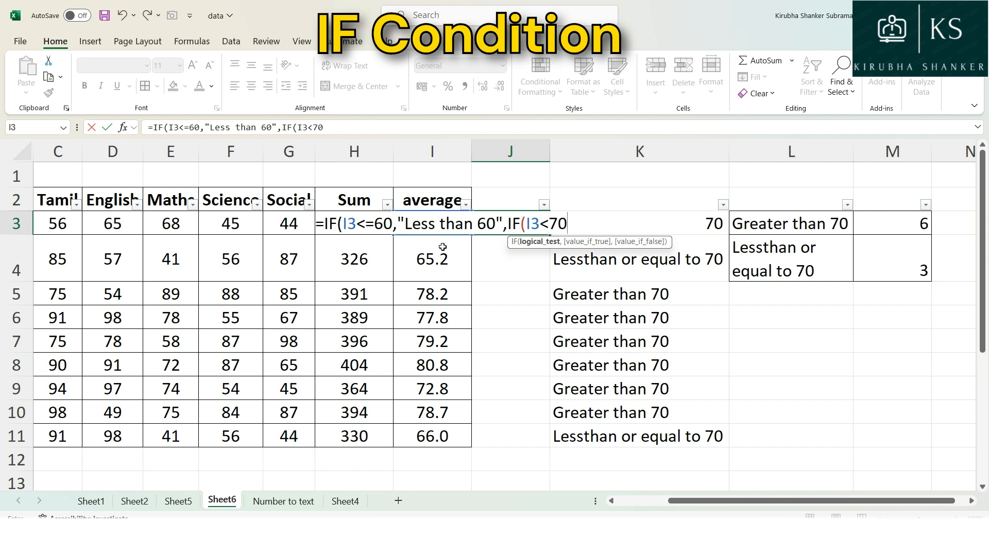
{"action": "type", "text": ","}
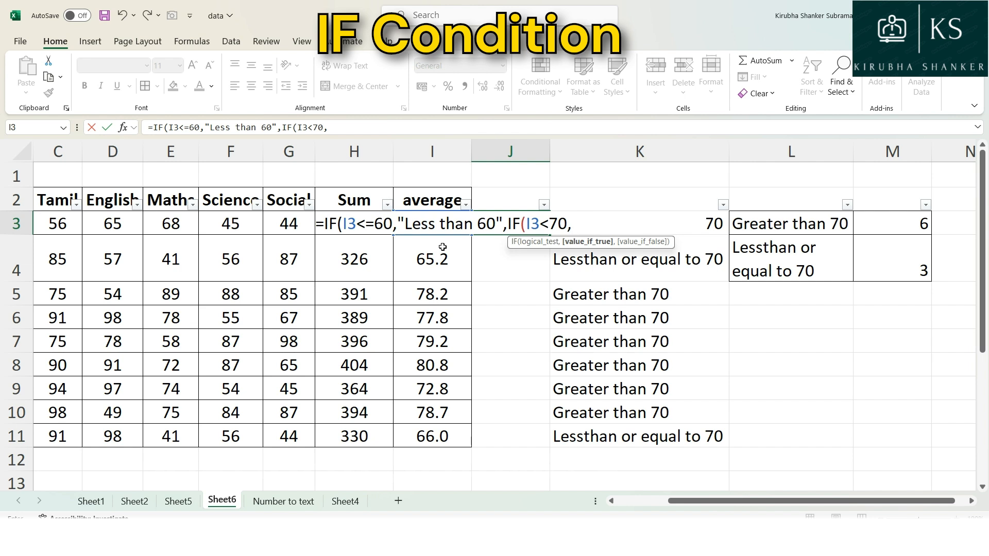
{"action": "key", "text": "BackSpace"}
{"action": "key", "text": "BackSpace"}
{"action": "key", "text": "BackSpace"}
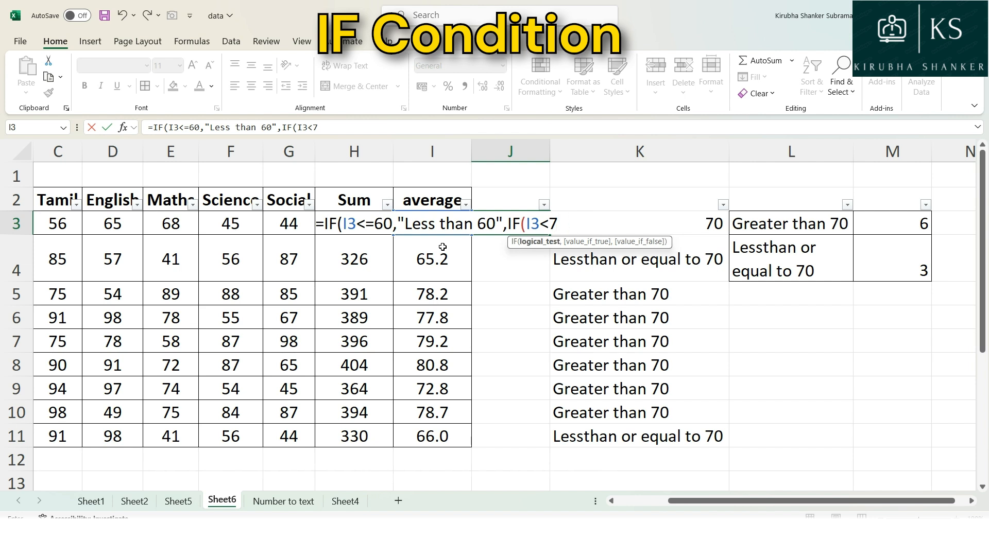
{"action": "type", "text": "=70,\"Less than 70\""}
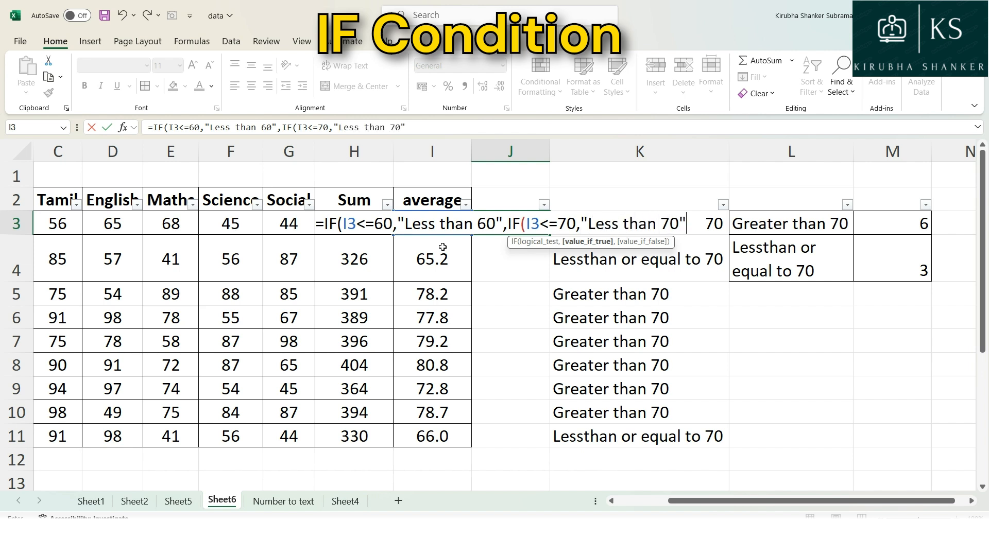
Complete the nested formula in J3 with "Greater than 70" as the final false value, check its bracket pairs and commit it
{"action": "type", "text": ","}
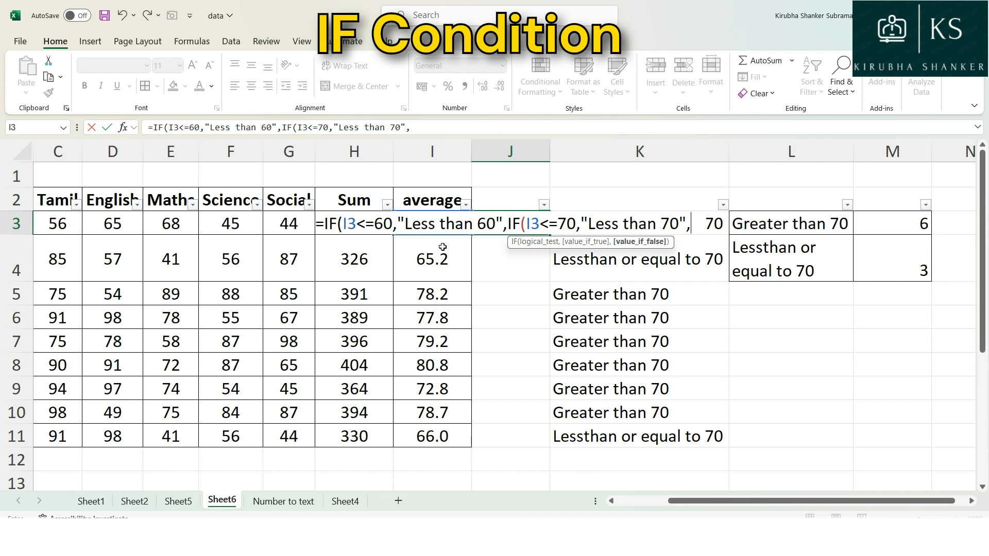
{"action": "type", "text": "\"G"}
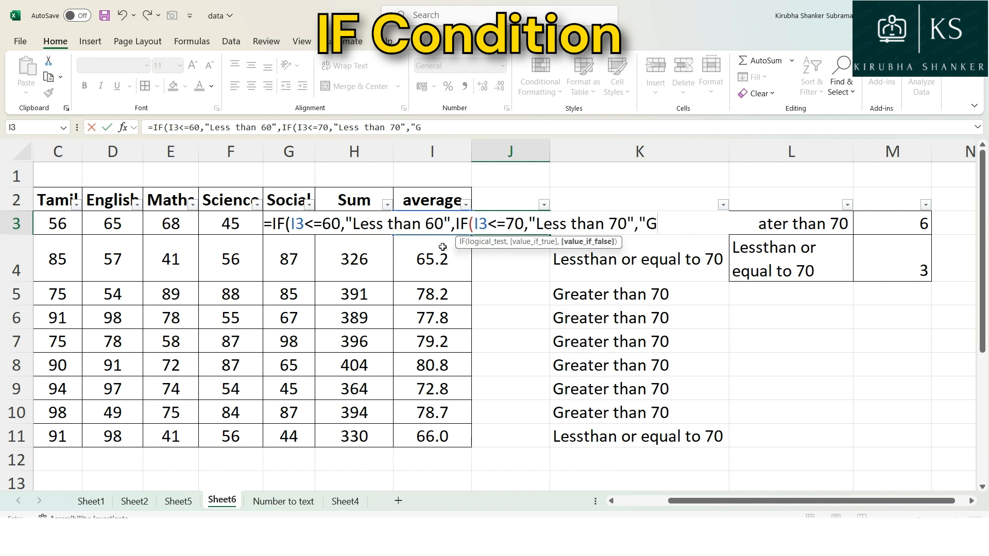
{"action": "type", "text": "reater than"}
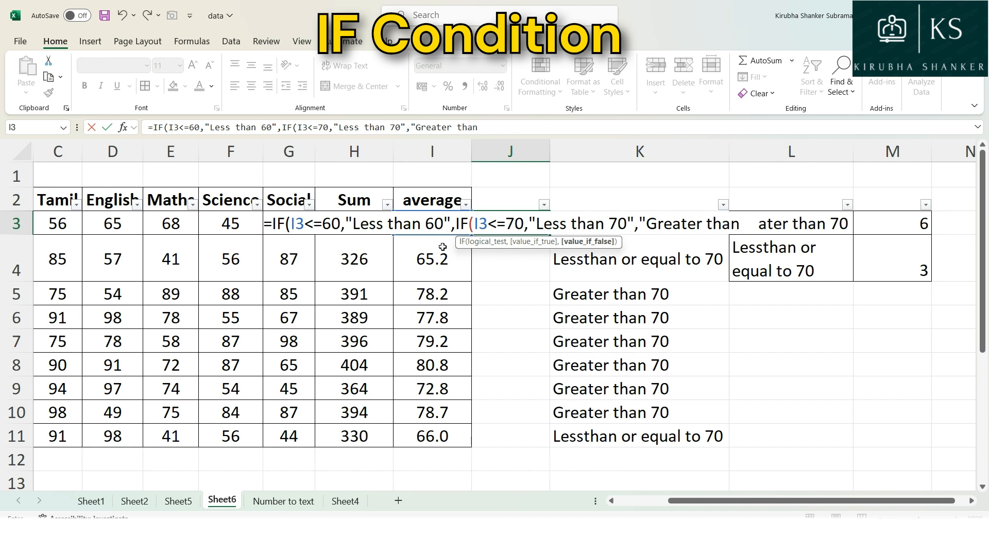
{"action": "type", "text": " 70\"))"}
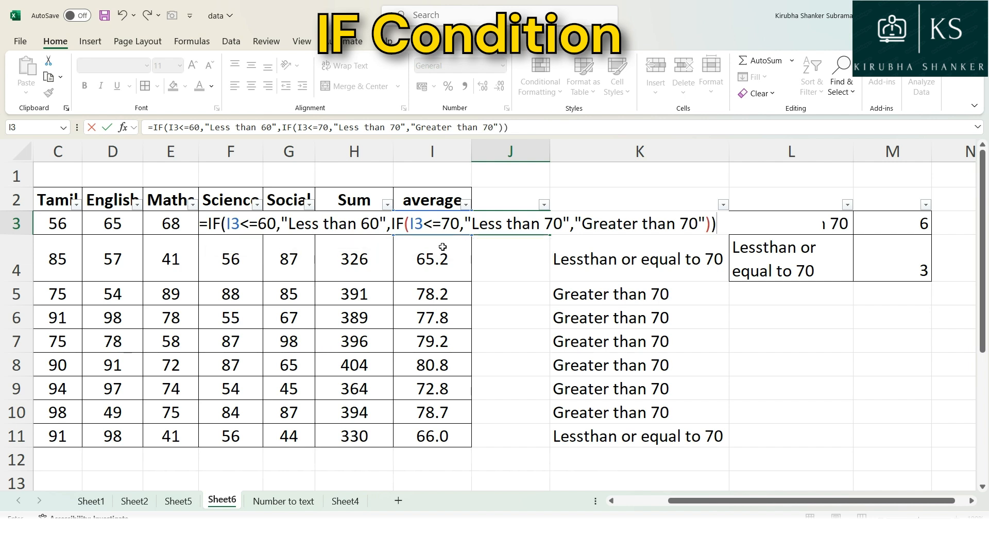
{"action": "left_click_drag", "start_coordinate": [404, 224], "coordinate": [537, 228]}
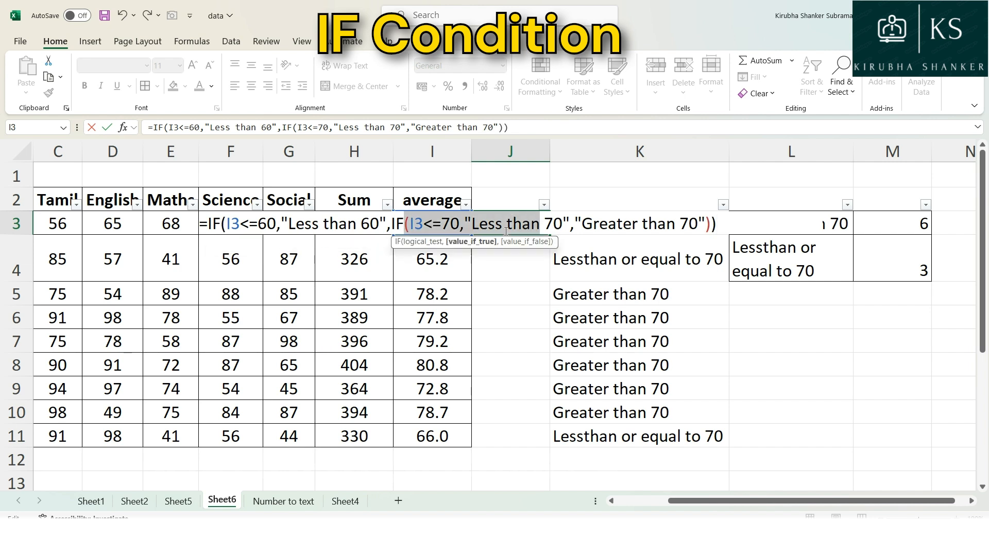
{"action": "left_click", "coordinate": [411, 227]}
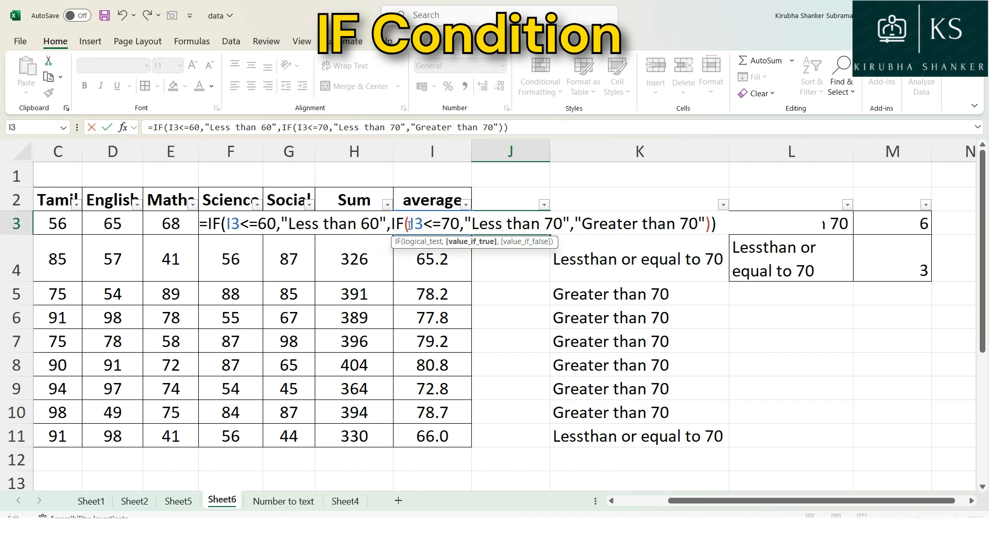
{"action": "left_click", "coordinate": [711, 225]}
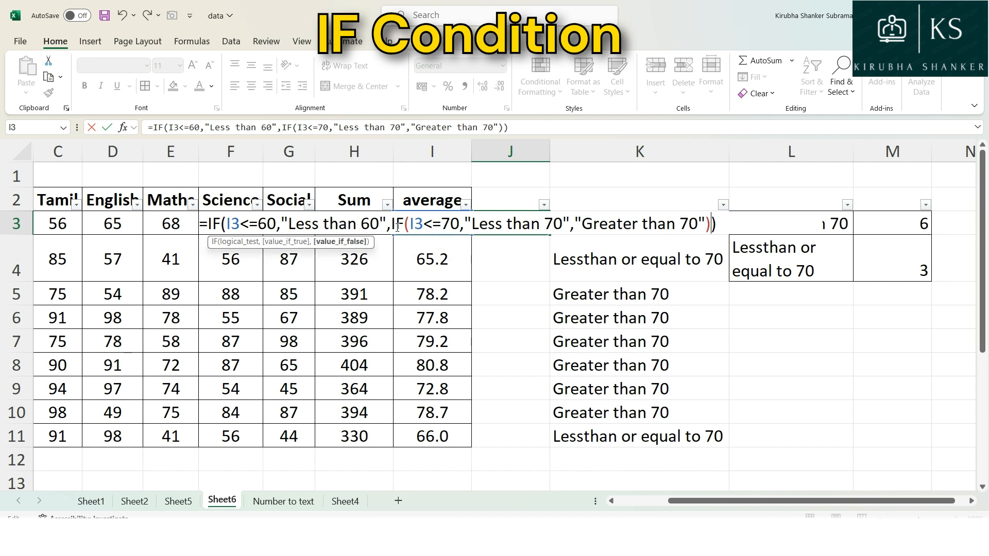
{"action": "left_click", "coordinate": [220, 224]}
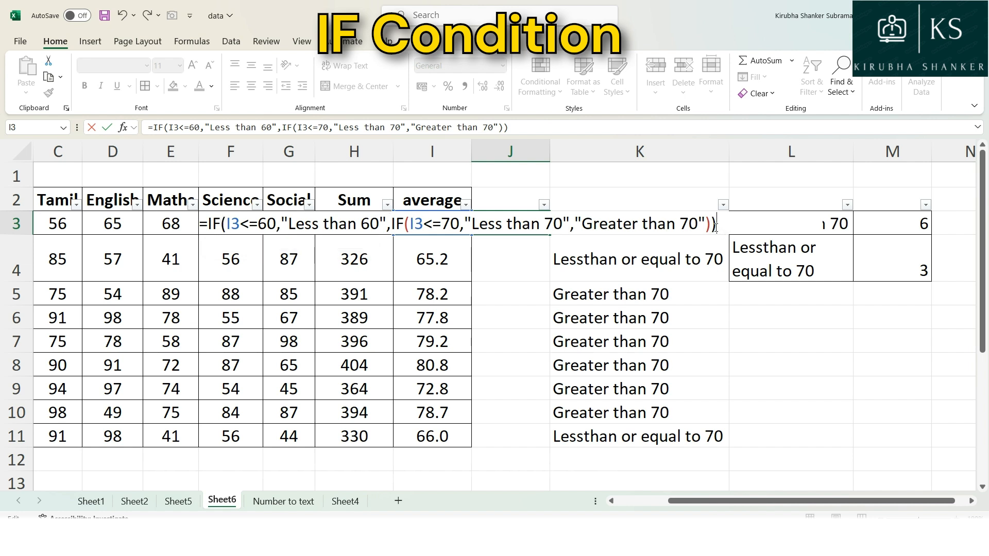
{"action": "key", "text": "Return"}
Fit column J's width to its contents and fill the nested IF formula from J3 down to J11
{"action": "double_click", "coordinate": [550, 151]}
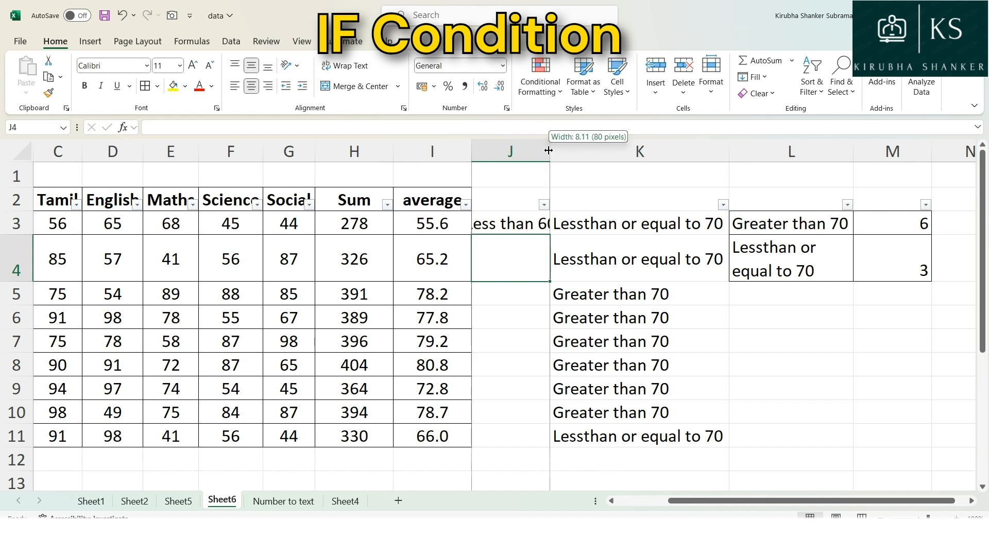
{"action": "left_click", "coordinate": [565, 231]}
{"action": "left_click_drag", "start_coordinate": [565, 231], "coordinate": [561, 444]}
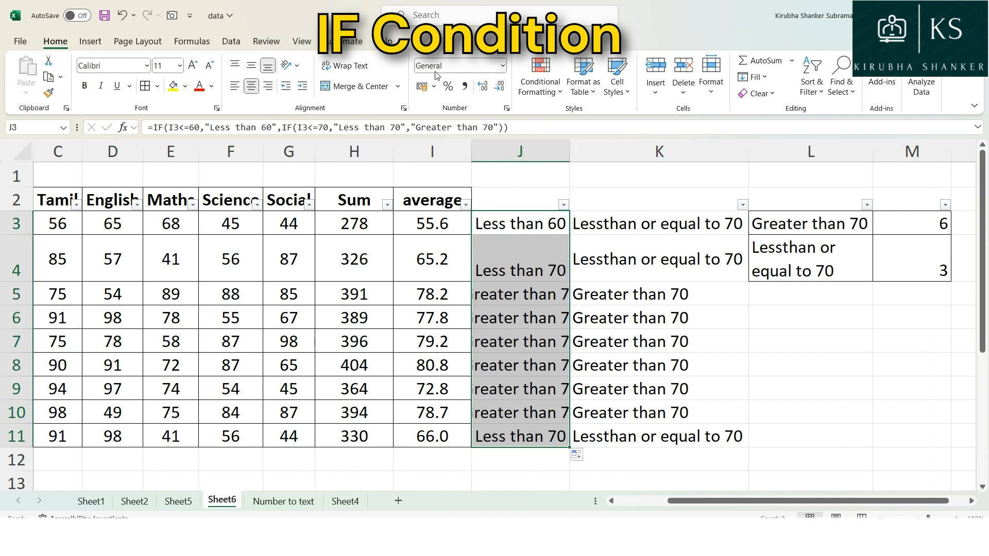
Turn on text wrapping for J3:J11, widen column J to fit "Greater than 70" on one line, and autofit all row heights
{"action": "left_click", "coordinate": [345, 65]}
{"action": "scroll", "coordinate": [521, 251], "scroll_direction": "down", "scroll_amount": 1}
{"action": "left_click_drag", "start_coordinate": [570, 148], "coordinate": [601, 149]}
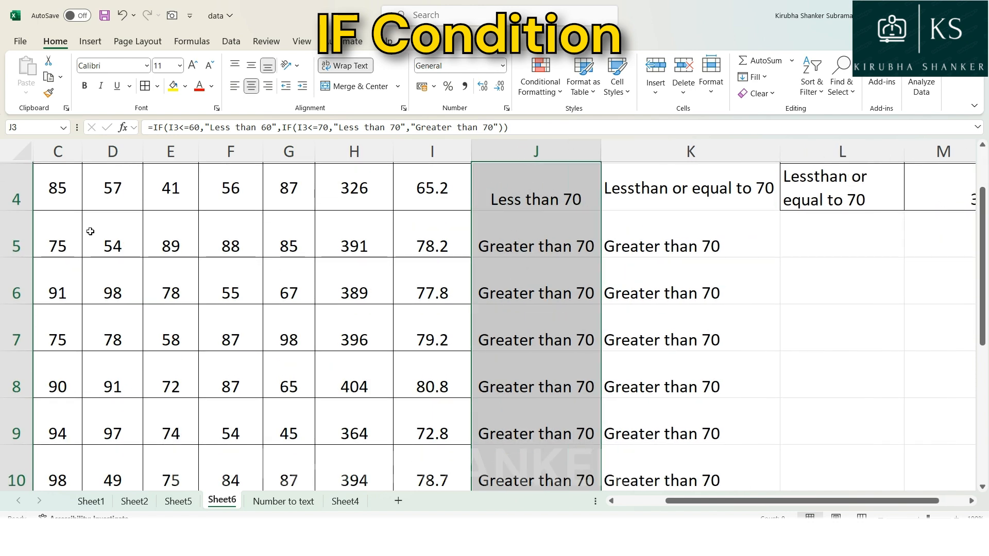
{"action": "left_click", "coordinate": [22, 153]}
{"action": "double_click", "coordinate": [29, 187]}
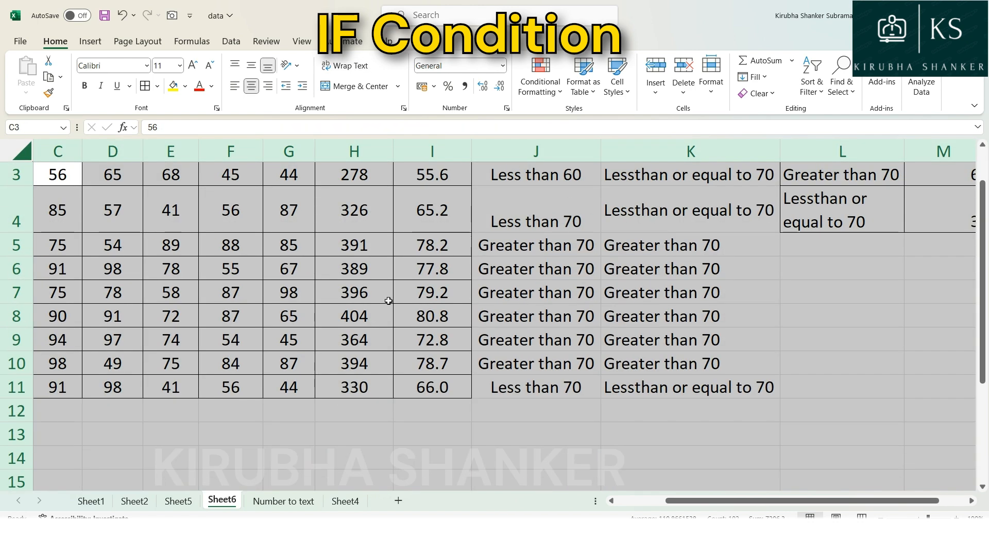
Check the nested IF formulas and labels in J3, J4 and J5 against the students' averages
{"action": "scroll", "coordinate": [524, 297], "scroll_direction": "up", "scroll_amount": 1}
{"action": "left_click", "coordinate": [525, 298]}
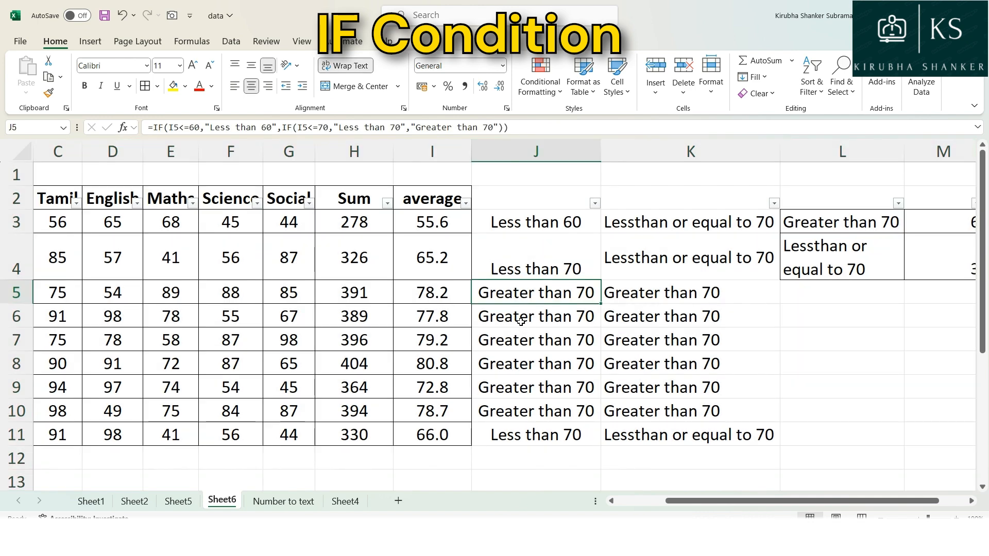
{"action": "left_click", "coordinate": [538, 270]}
{"action": "left_click", "coordinate": [537, 220]}
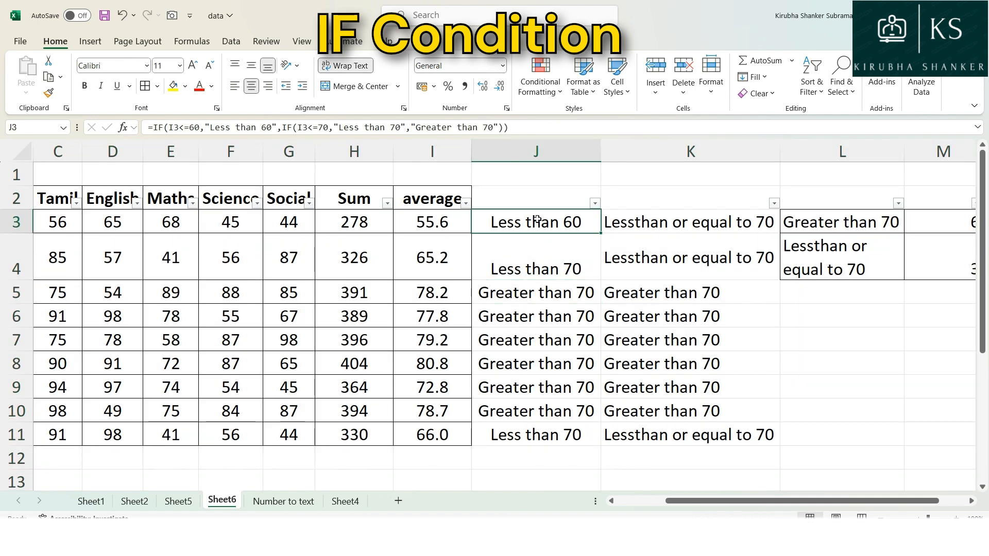
{"action": "left_click", "coordinate": [543, 261]}
{"action": "left_click", "coordinate": [535, 287]}
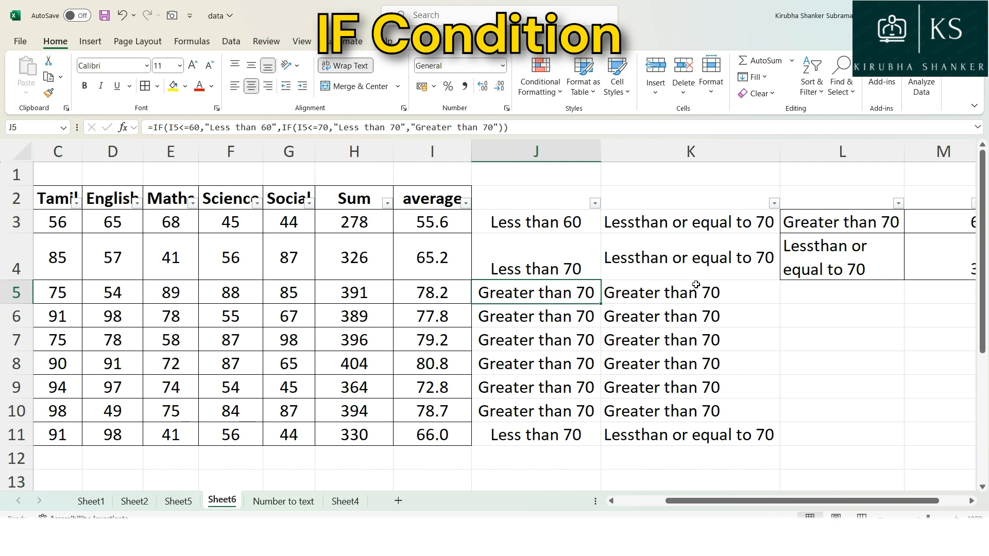
{"action": "left_click_drag", "start_coordinate": [697, 507], "coordinate": [658, 504]}
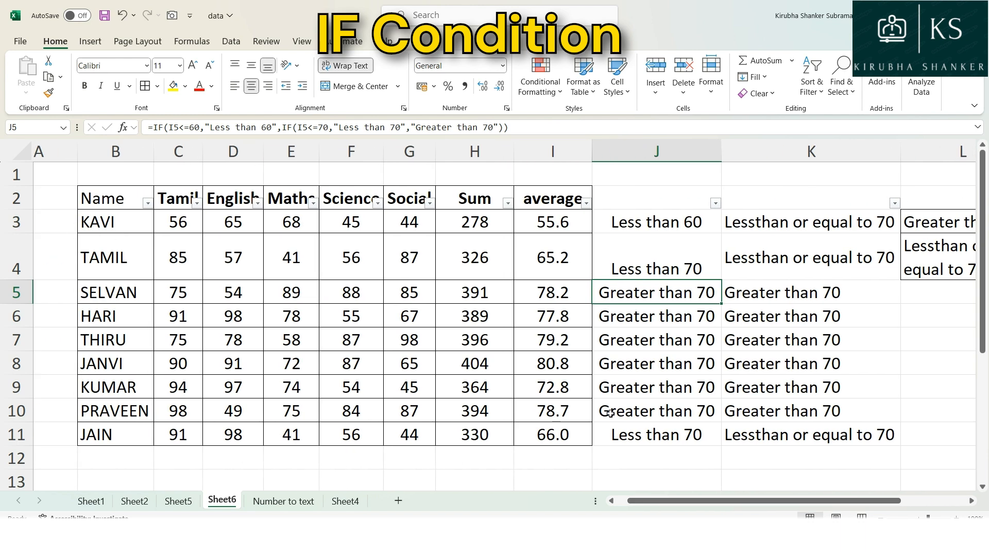
Enter the IF syntax as plain text in J1: "If(Condition, trun,False)", without a leading equals sign
{"action": "left_click", "coordinate": [649, 178]}
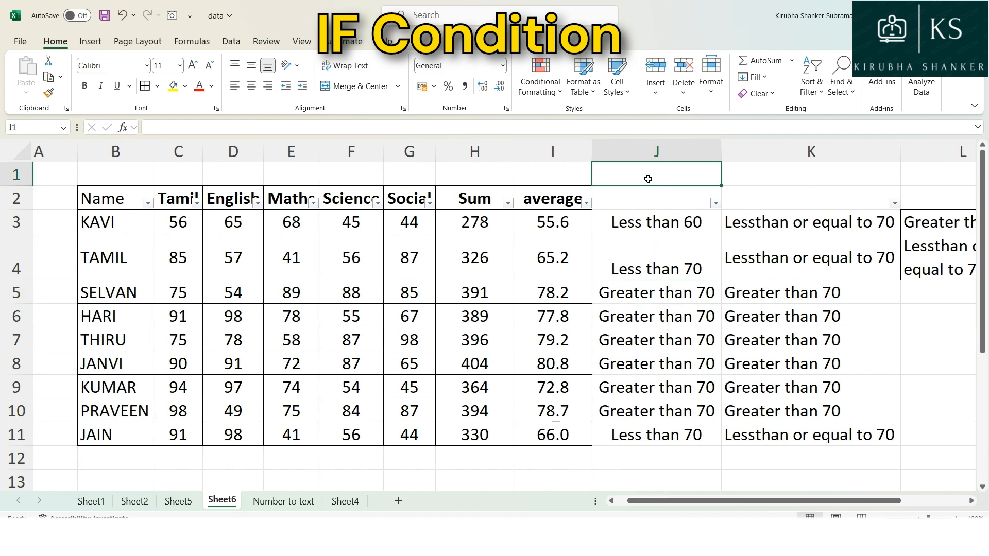
{"action": "type", "text": "=If"}
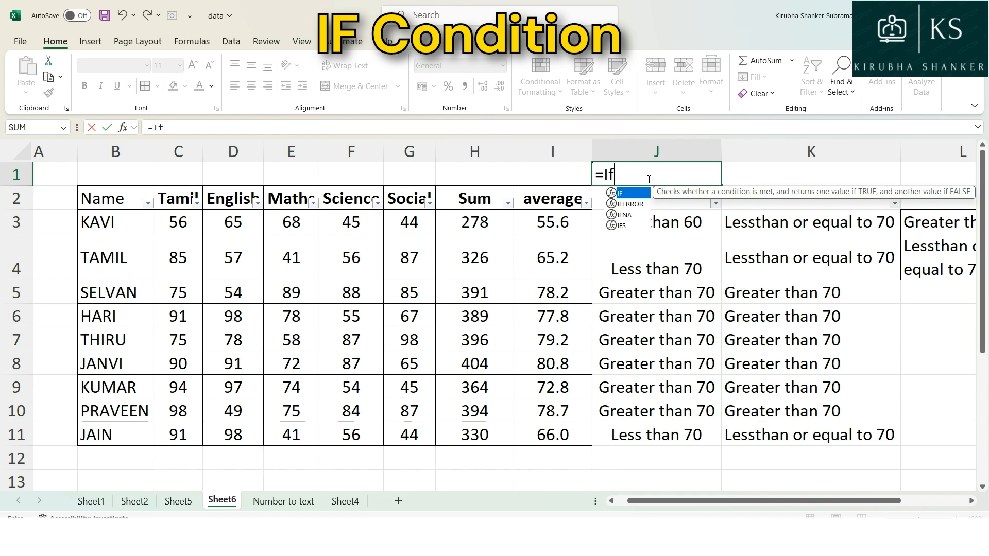
{"action": "type", "text": "(Cons"}
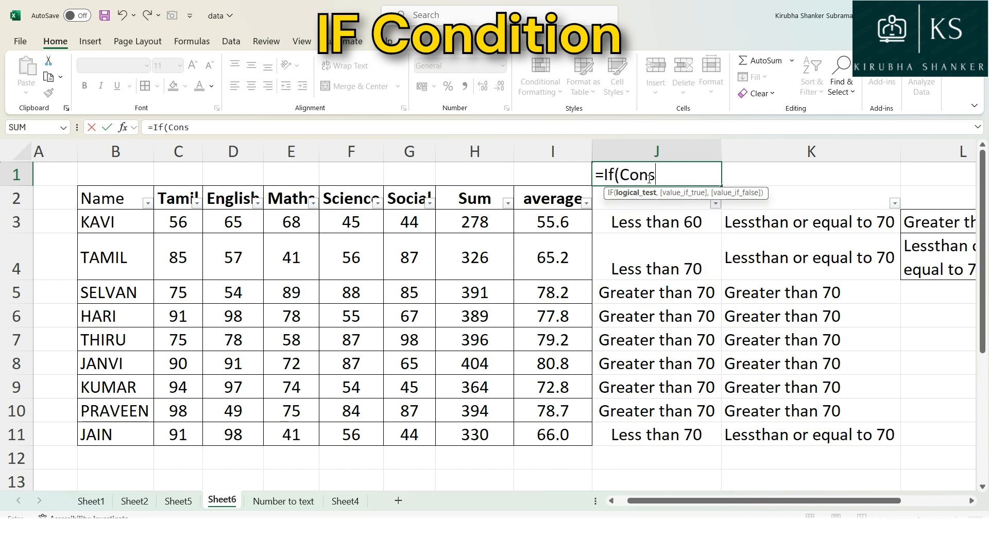
{"action": "key", "text": "BackSpace"}
{"action": "type", "text": "dition"}
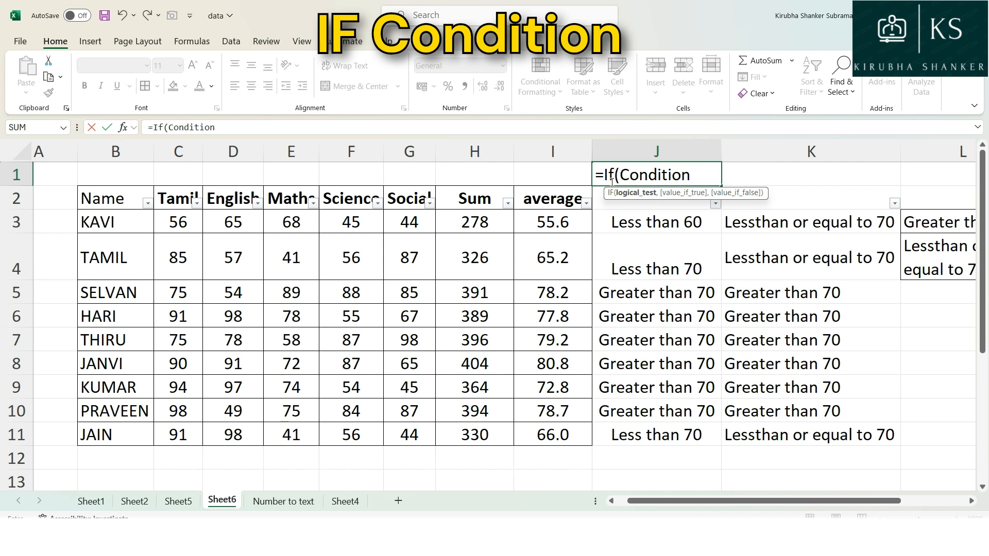
{"action": "key", "text": "Home"}
{"action": "key", "text": "Delete"}
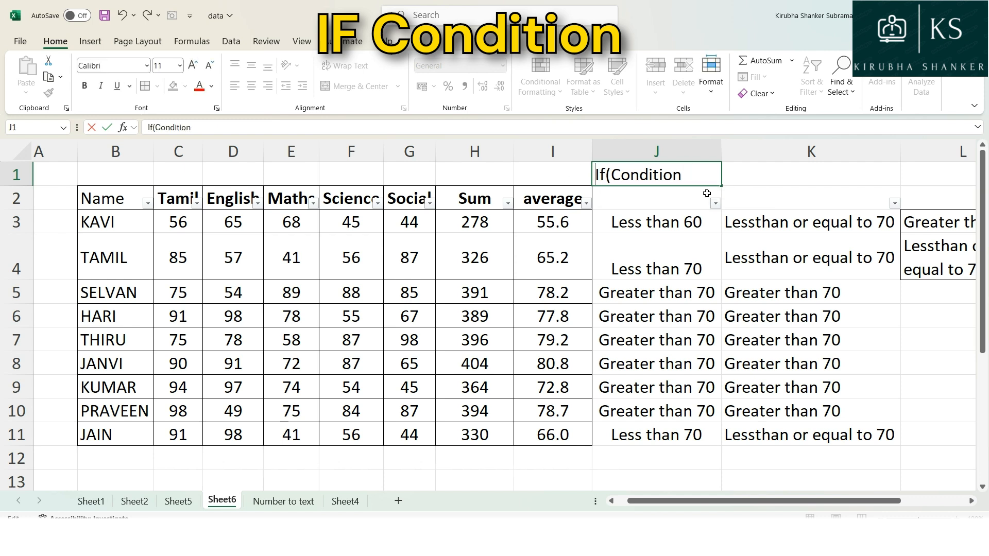
{"action": "type", "text": ", trun,False"}
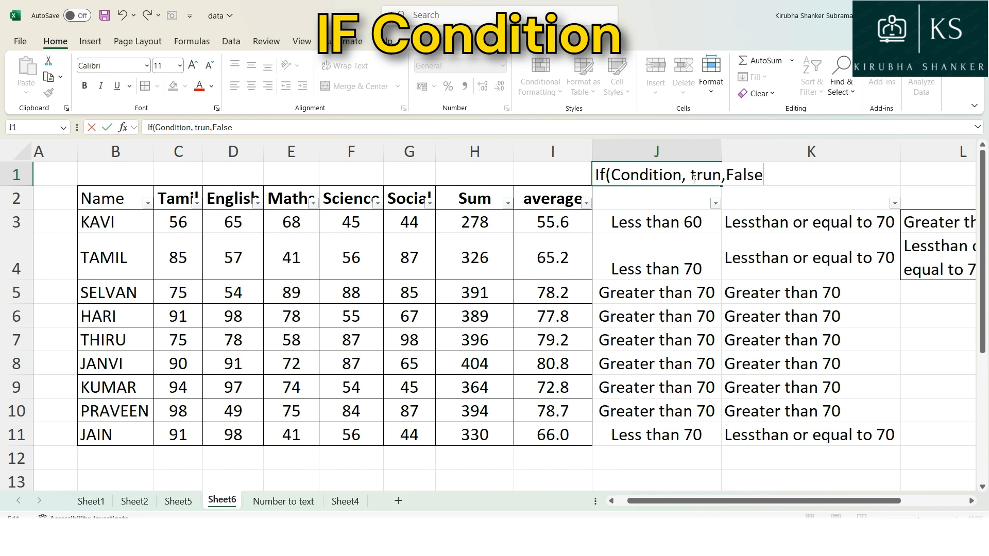
{"action": "type", "text": ")"}
{"action": "key", "text": "ctrl+Return"}
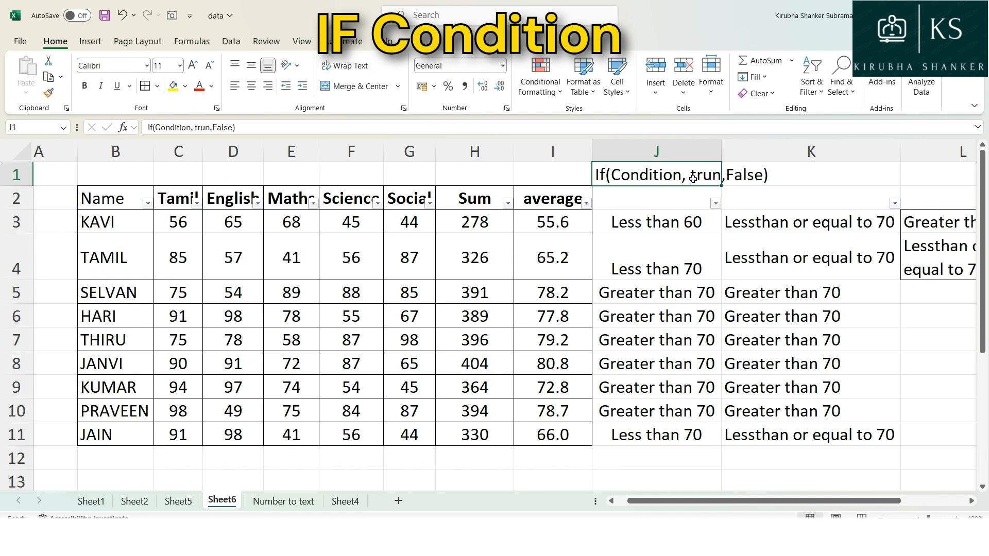